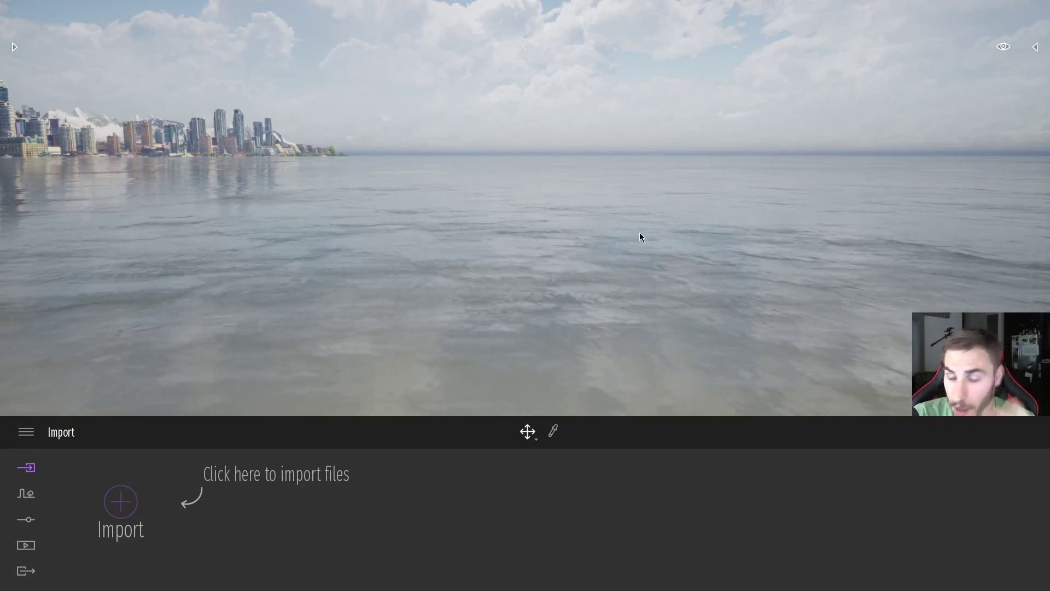
Drag InflatableBoat 2 from the Vehicles > Boats library onto the open water and frame it.
right_click_drag(620, 235, 653, 239)
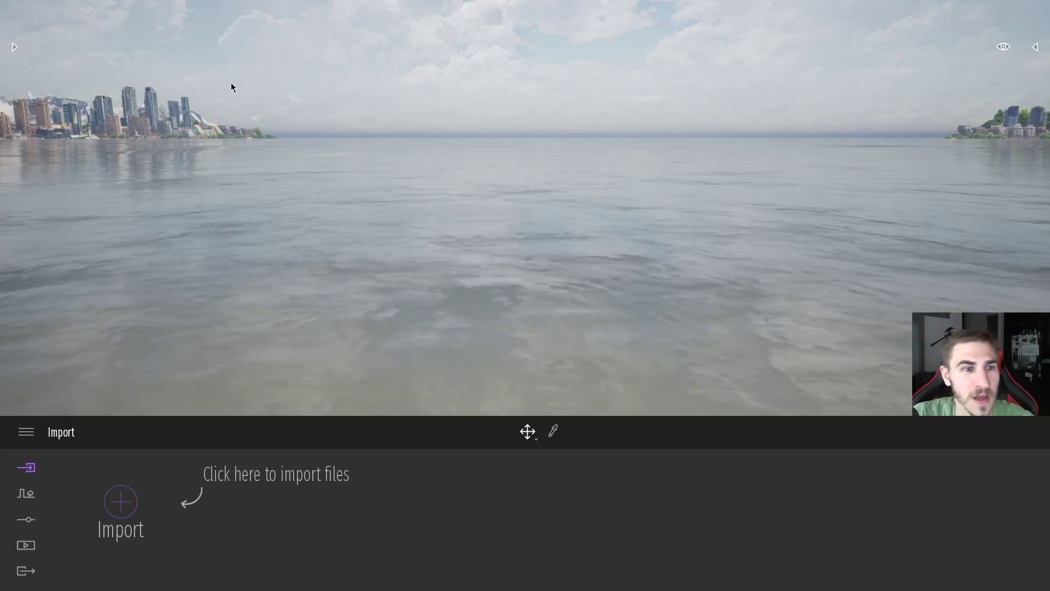
left_click(1035, 47)
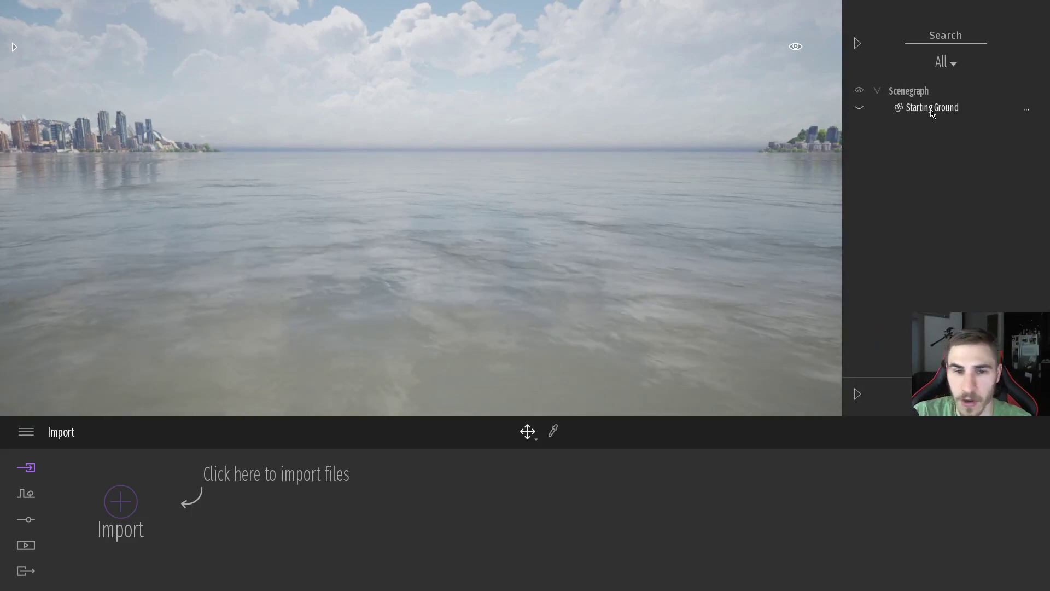
left_click(858, 45)
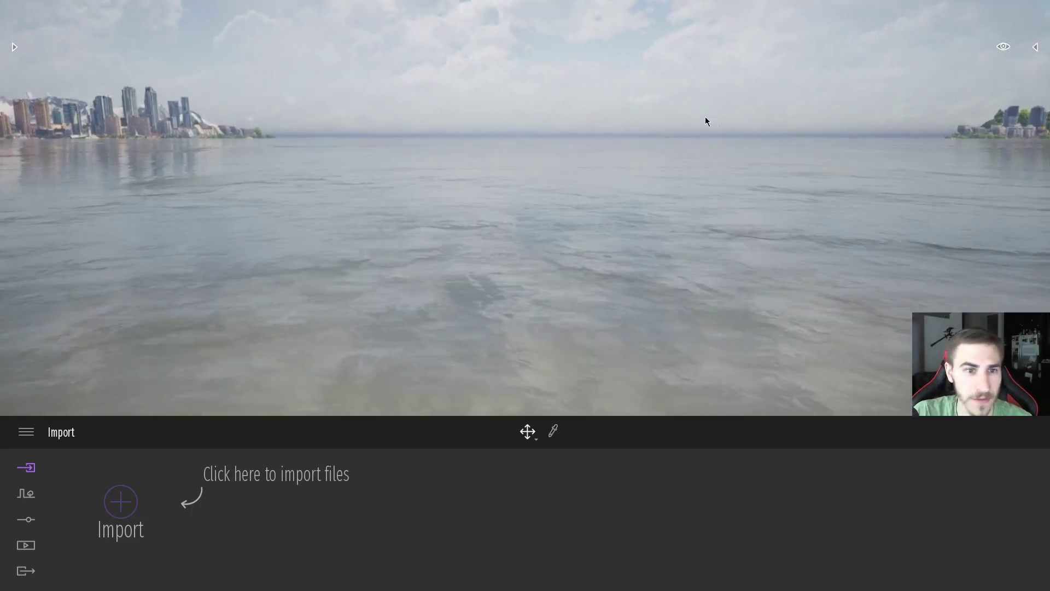
left_click(14, 46)
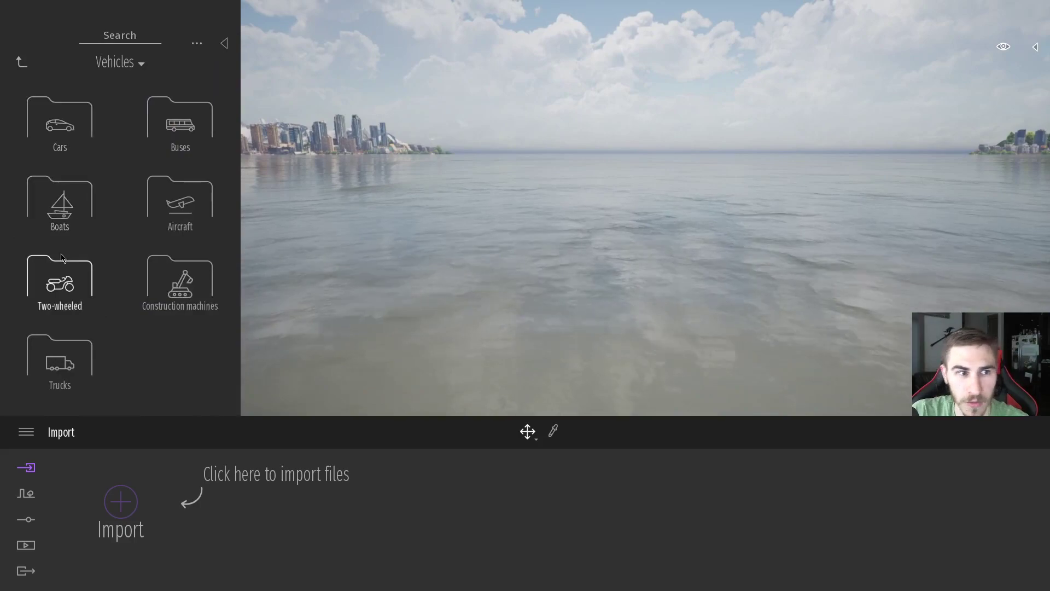
left_click(60, 200)
left_click_drag(173, 114, 612, 310)
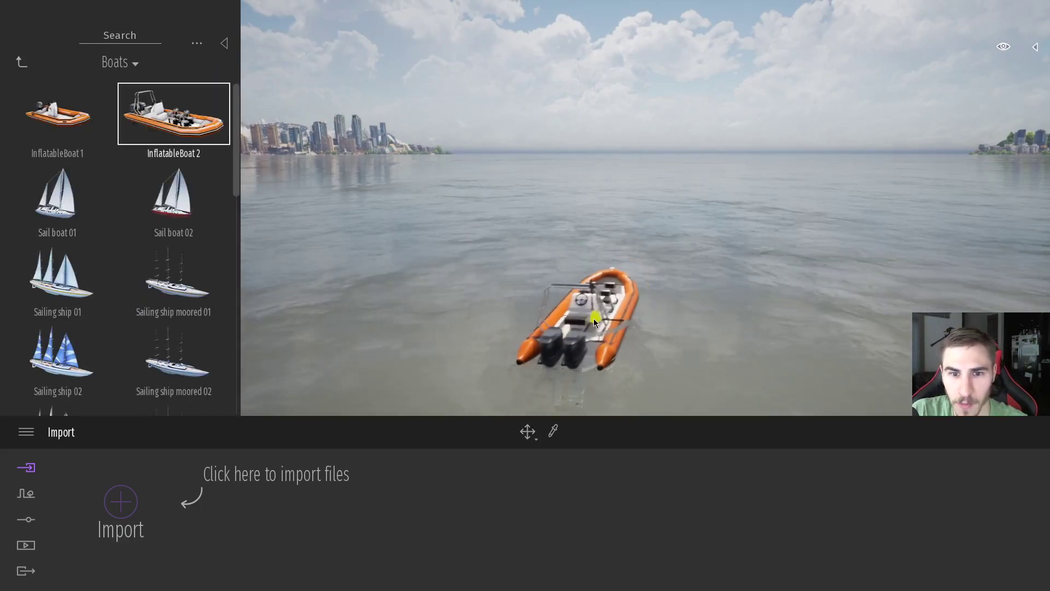
left_click(224, 44)
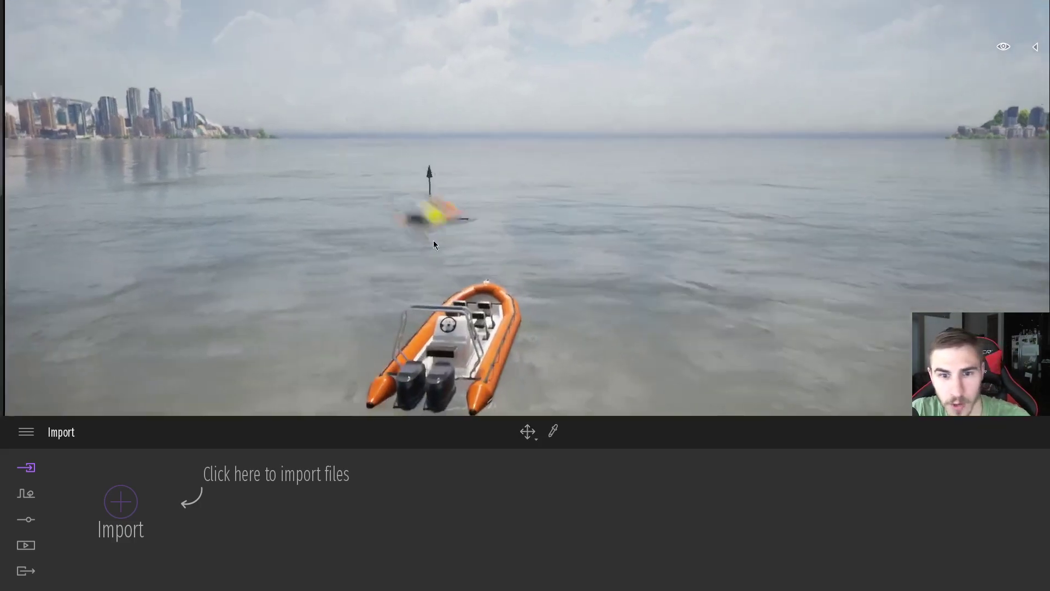
right_click_drag(533, 294, 515, 366)
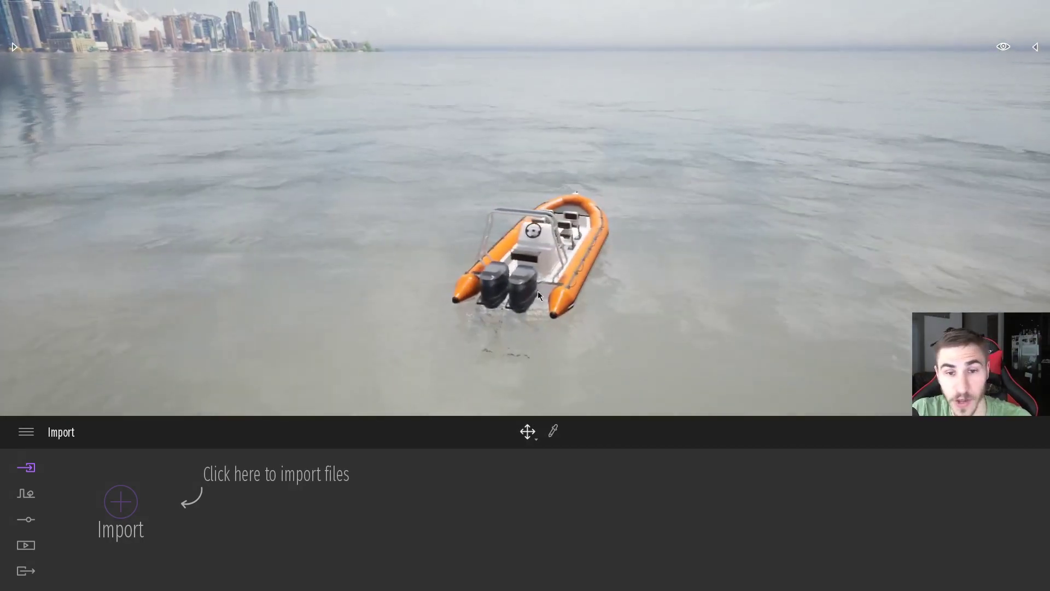
right_click_drag(771, 192, 683, 223)
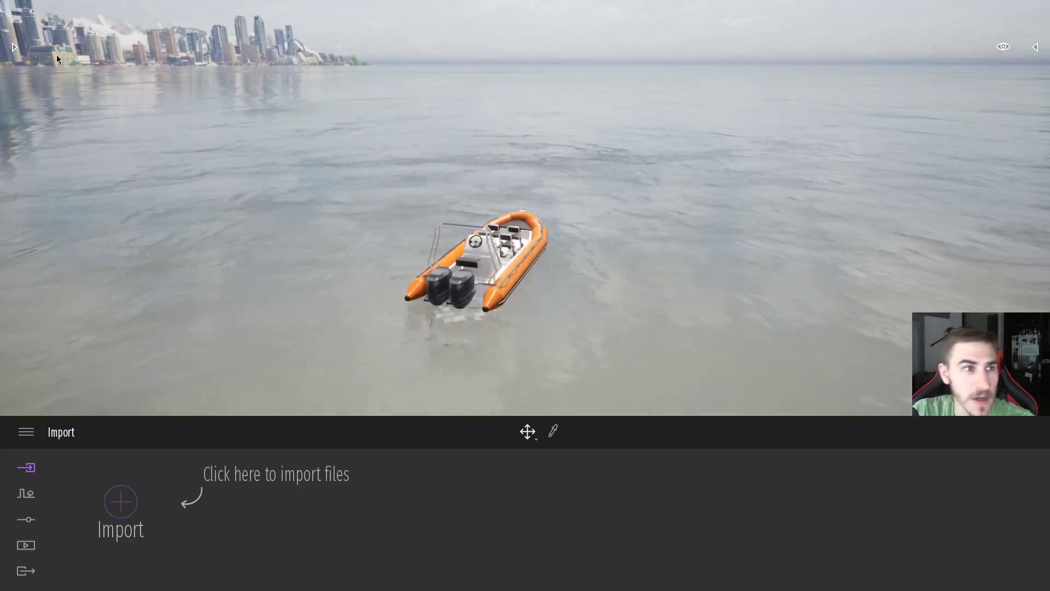
Place a Rotator from Tools > Animators > Rotators in the water right of the boat.
left_click(15, 47)
left_click(22, 62)
left_click(22, 62)
left_click(59, 352)
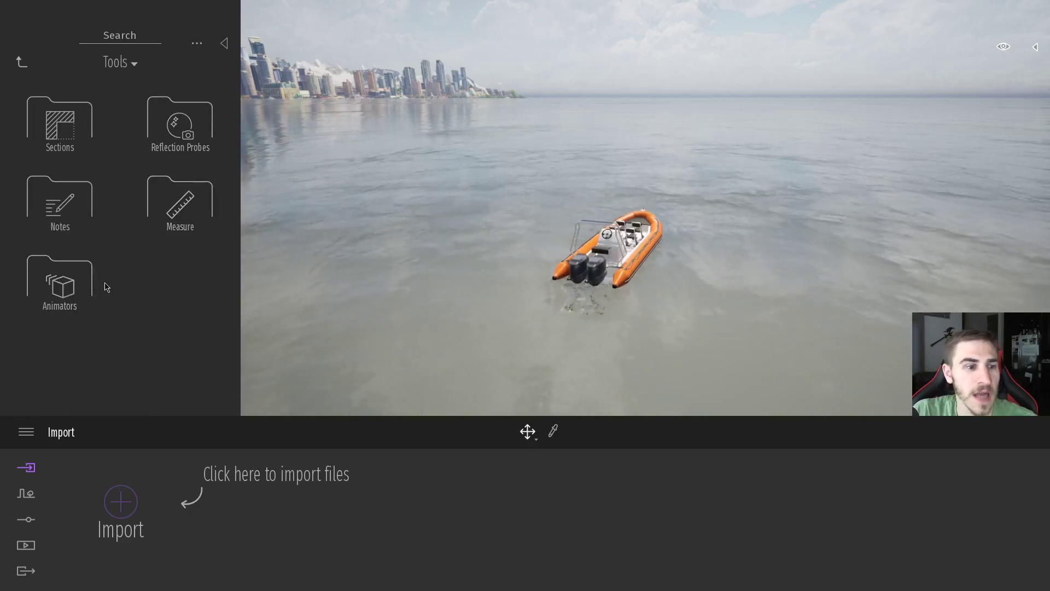
left_click(82, 287)
left_click(79, 121)
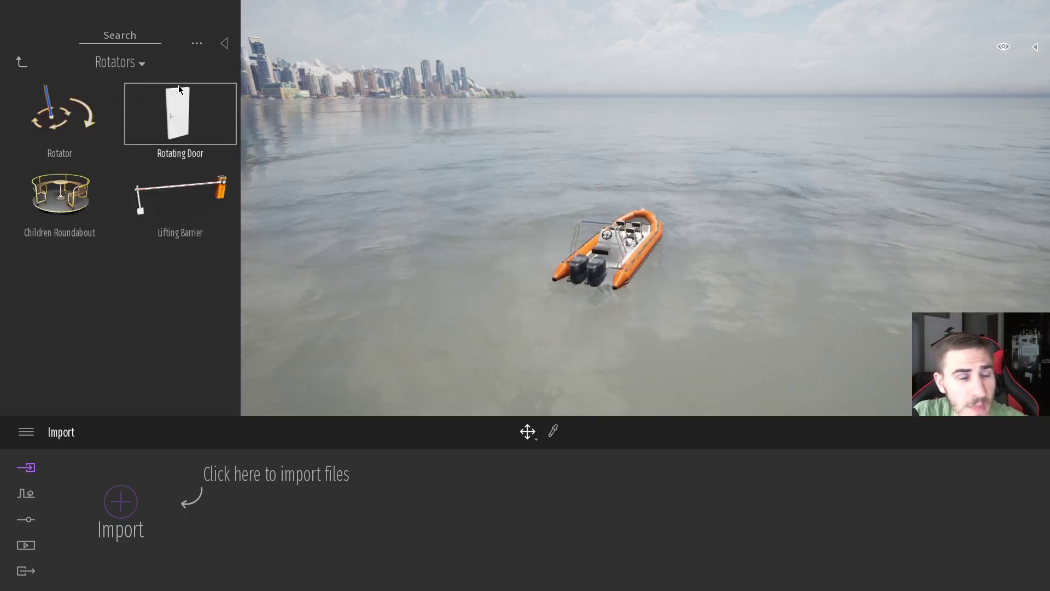
left_click_drag(69, 117, 225, 143)
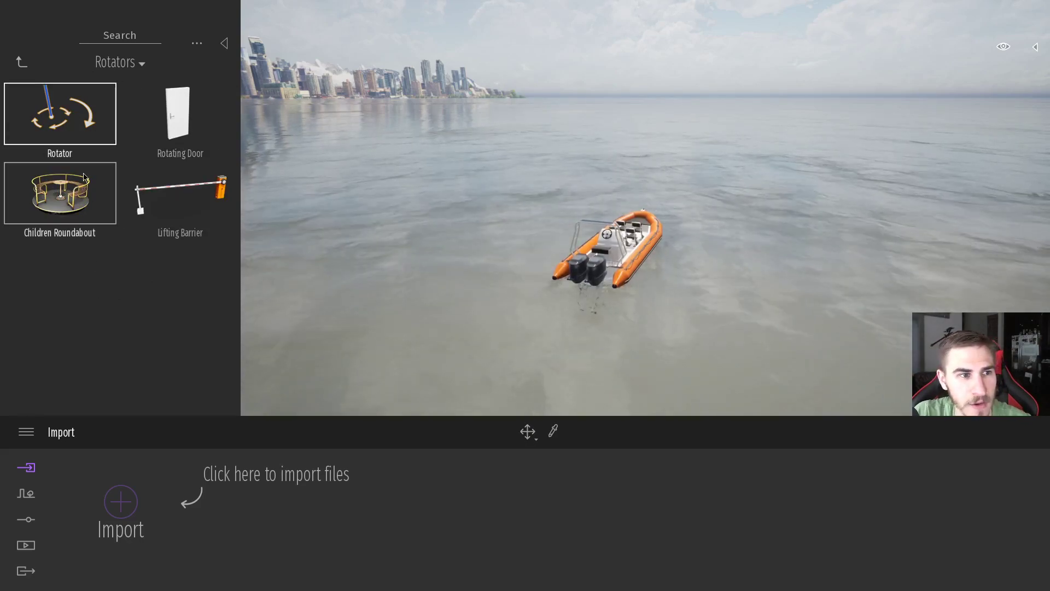
left_click(697, 211)
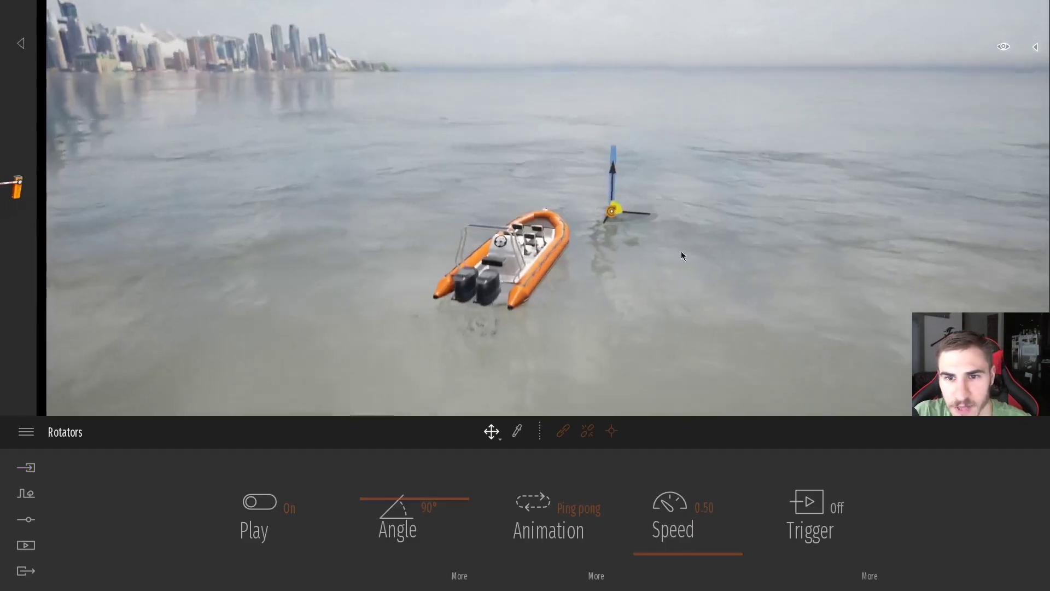
Link the boat to the Rotator so it swings around the pole.
left_click(569, 431)
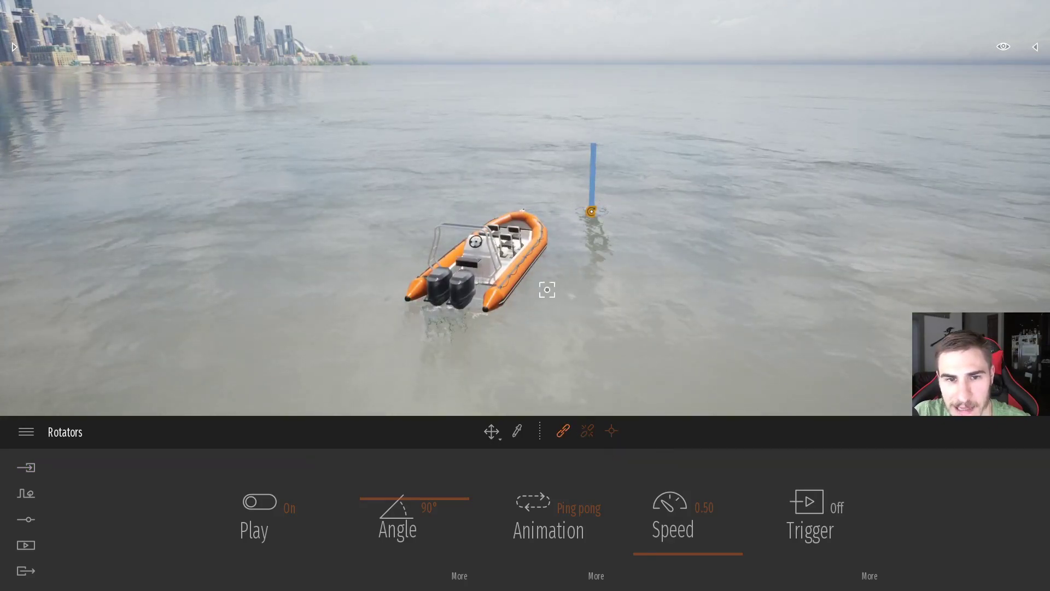
left_click(518, 254)
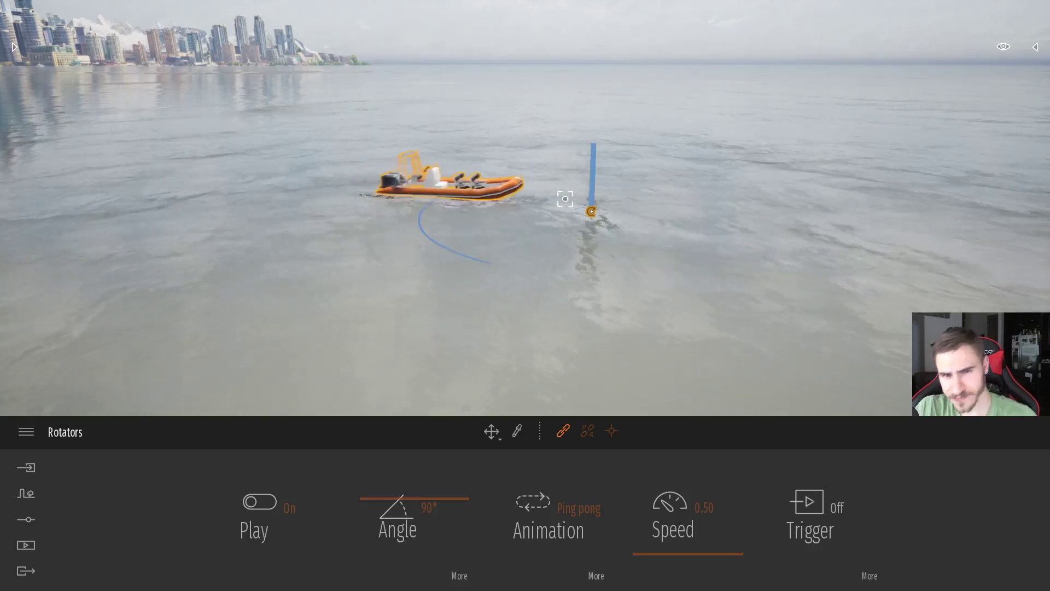
key("Escape")
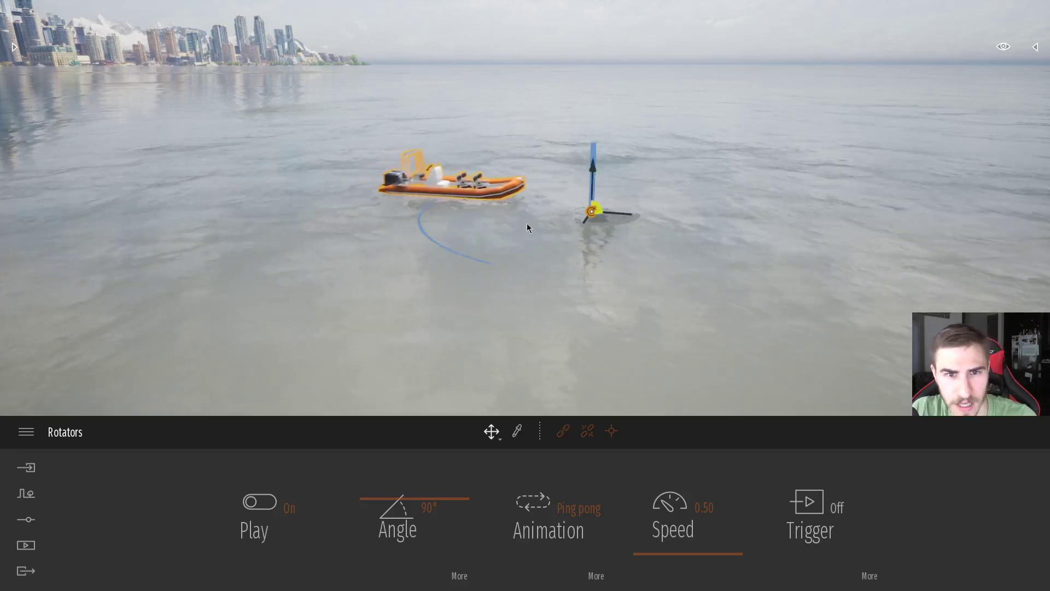
Rotate the boat by 90° so it sits sideways to the Rotator.
left_click(465, 200)
left_click(439, 220)
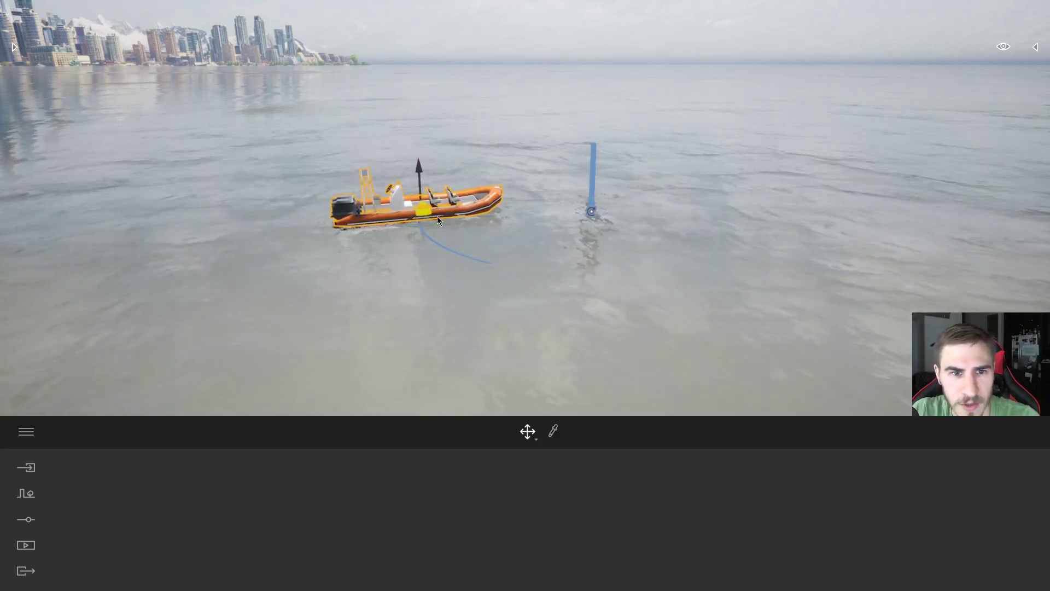
type("90")
key("Return")
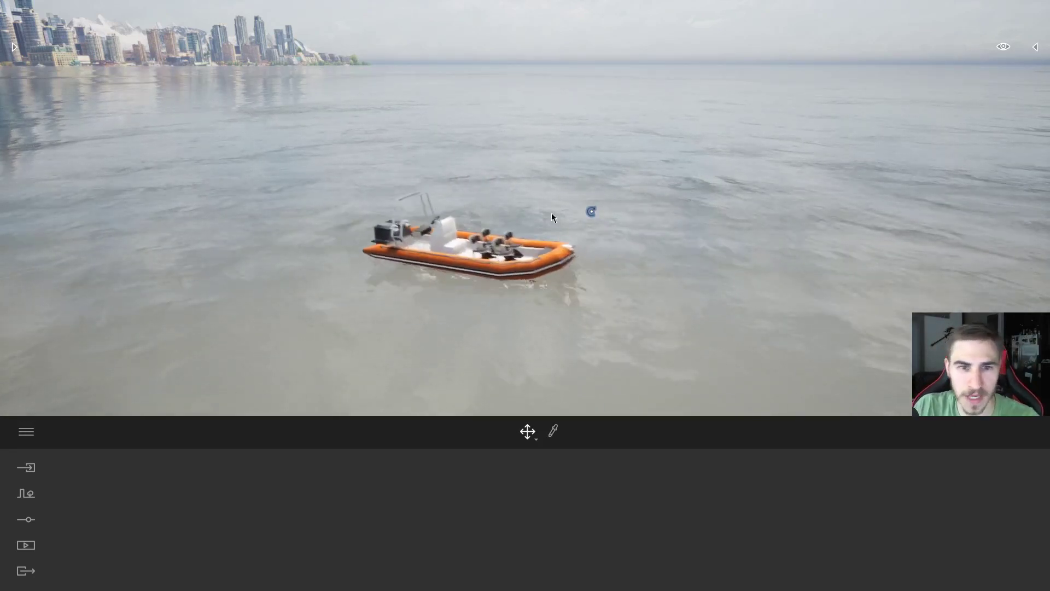
Set the Rotator's Angle to -360° with Animation on Loop for a continuous full turn.
left_click(591, 211)
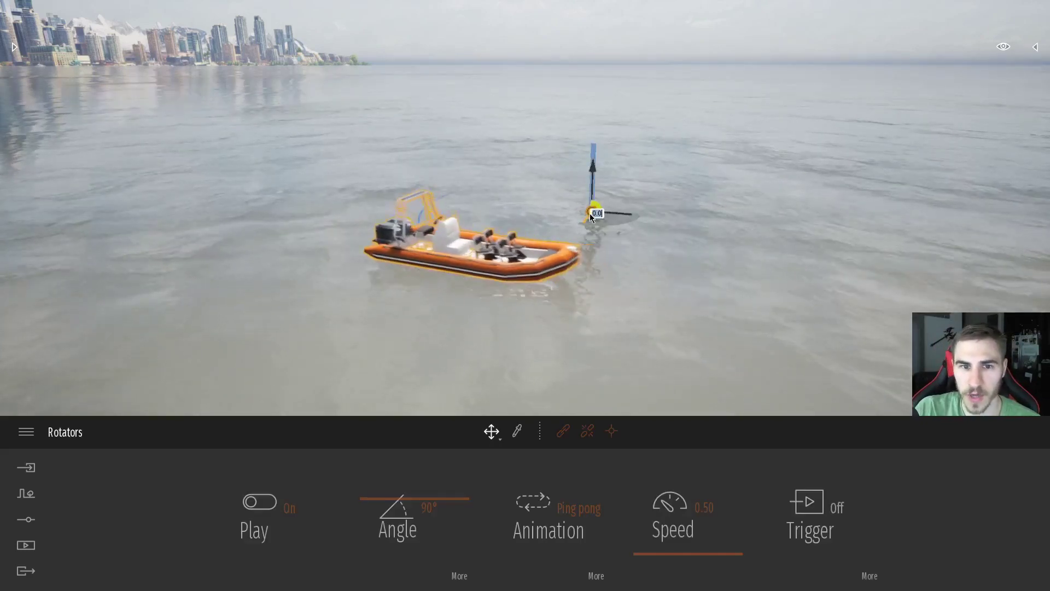
left_click_drag(400, 498, 469, 499)
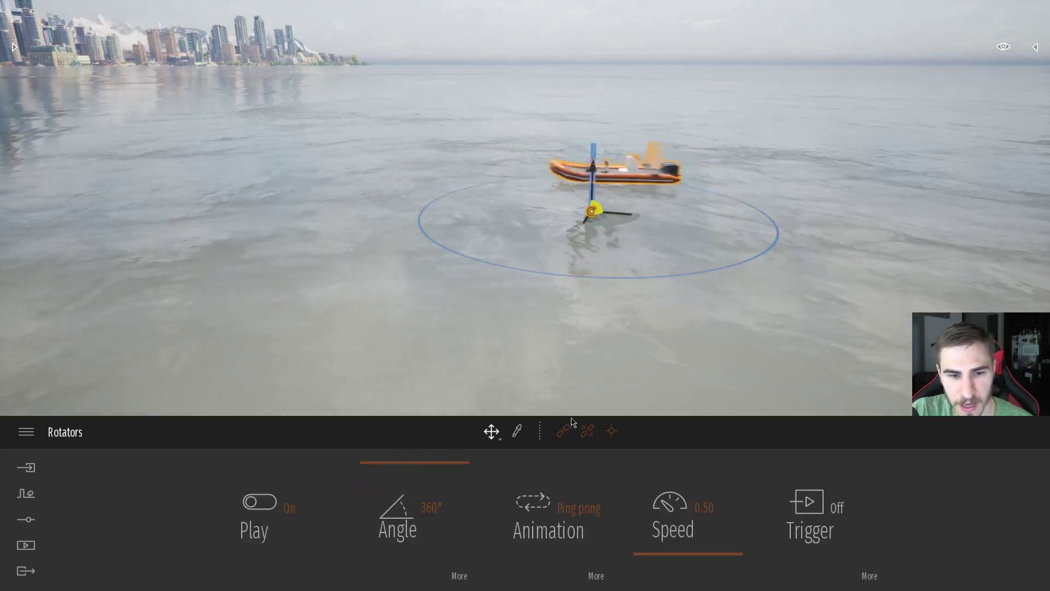
mouse_move(553, 460)
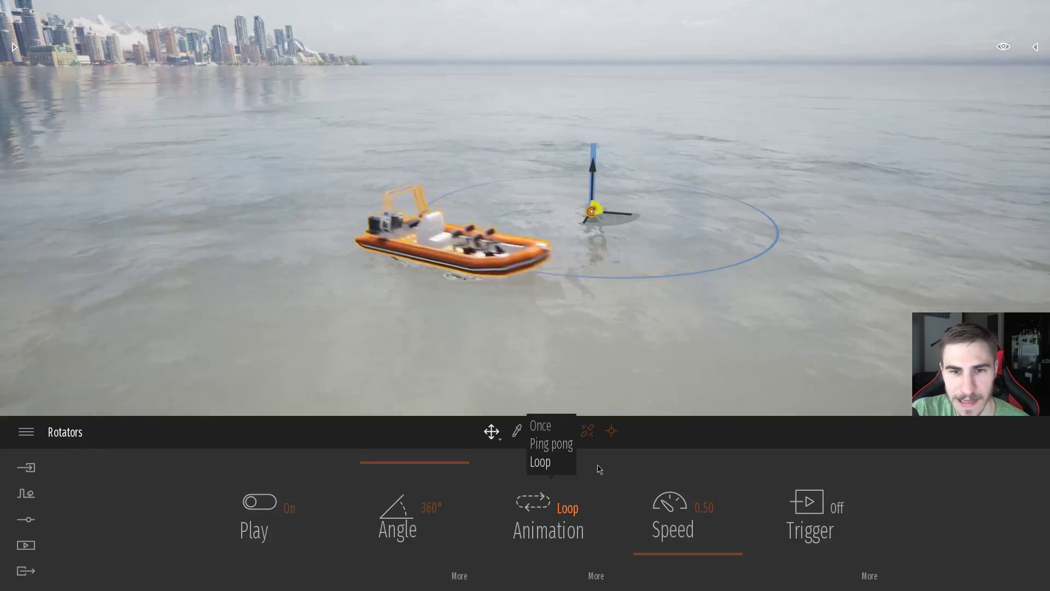
left_click(568, 508)
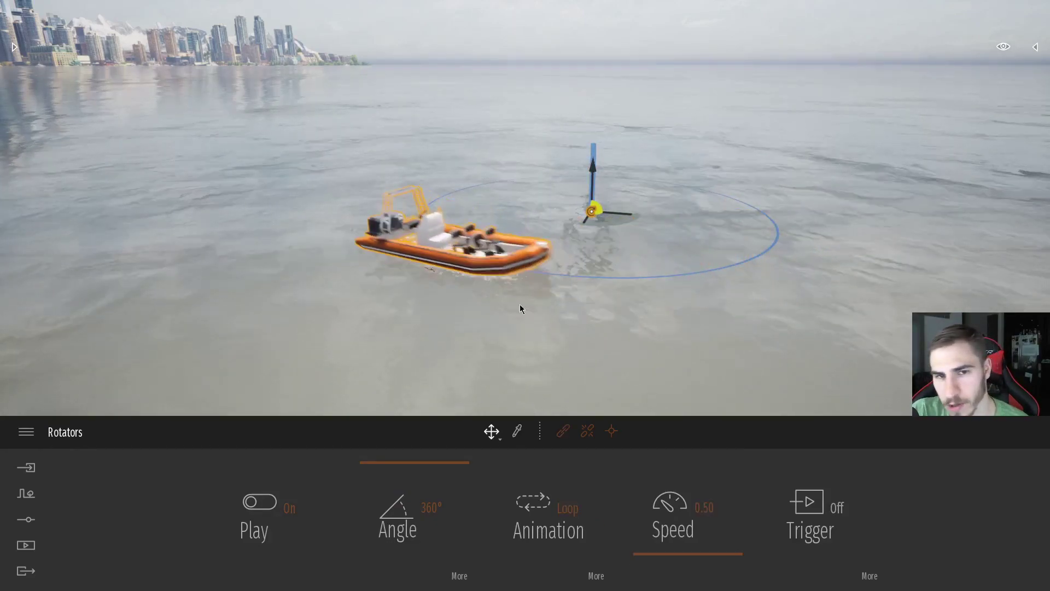
mouse_move(564, 511)
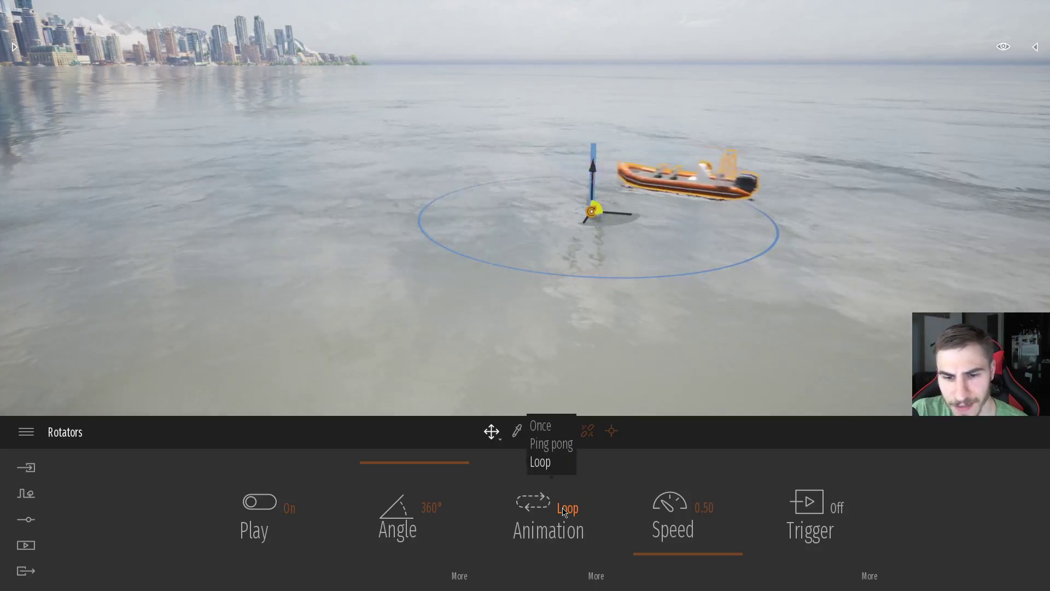
left_click_drag(445, 469, 413, 577)
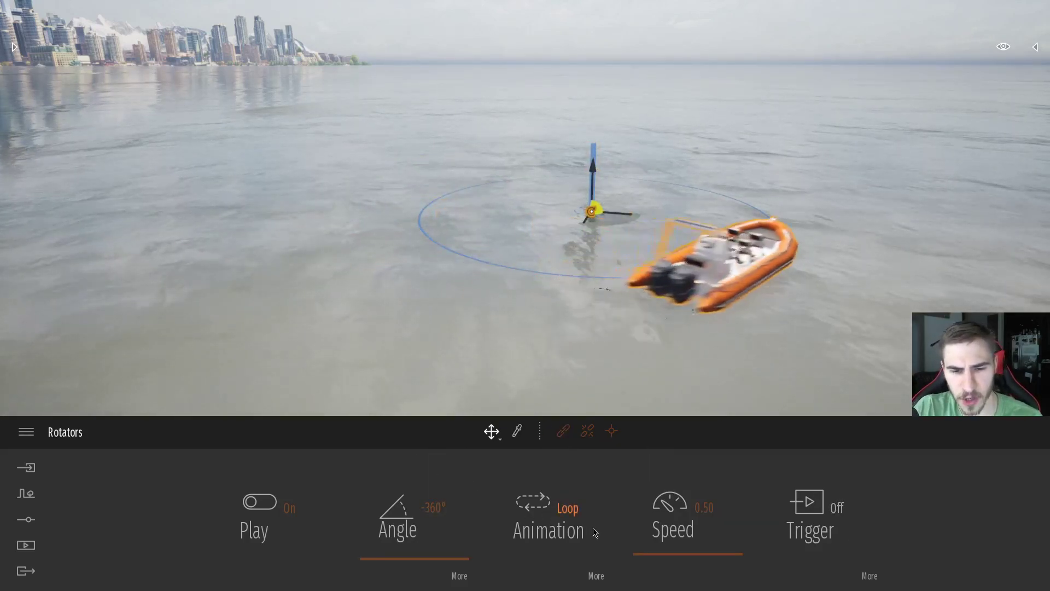
Move the Rotator's pivot farther from the boat, shift the rotator left, then deselect it.
left_click(612, 431)
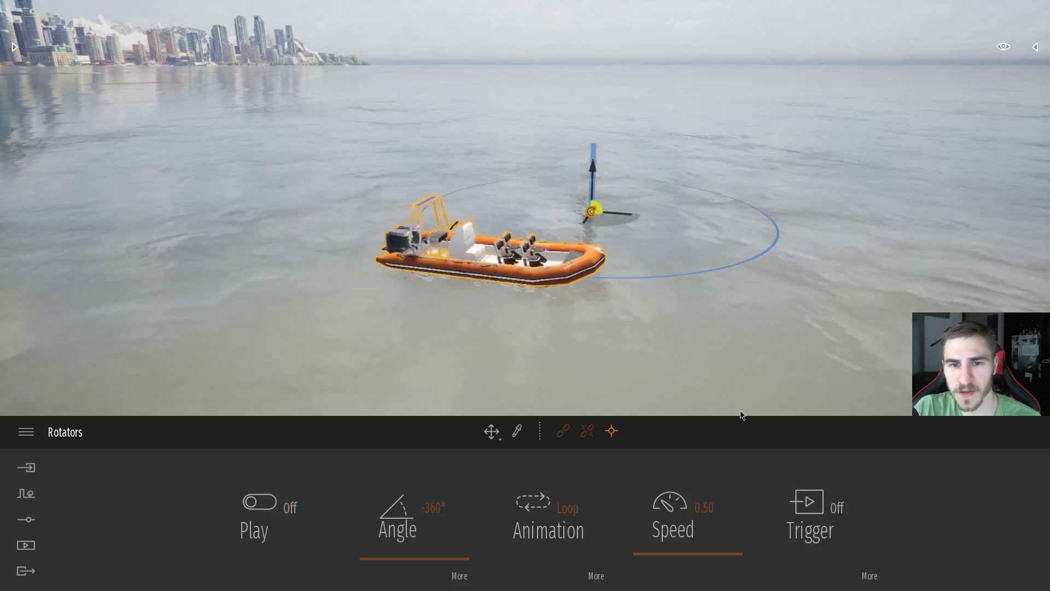
left_click_drag(599, 210, 602, 140)
left_click(491, 259)
key("s")
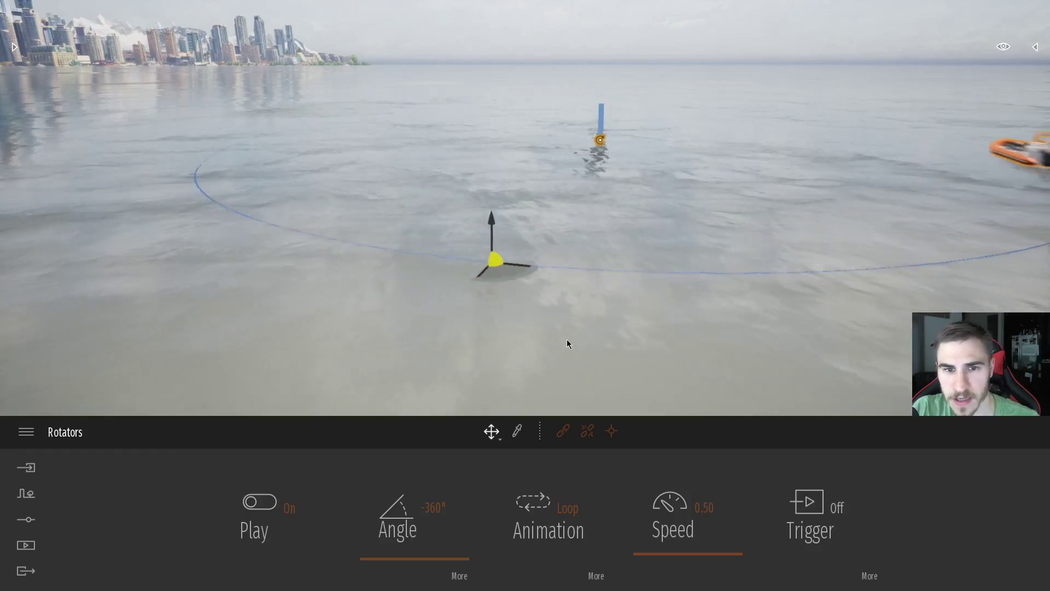
left_click_drag(506, 240, 375, 366)
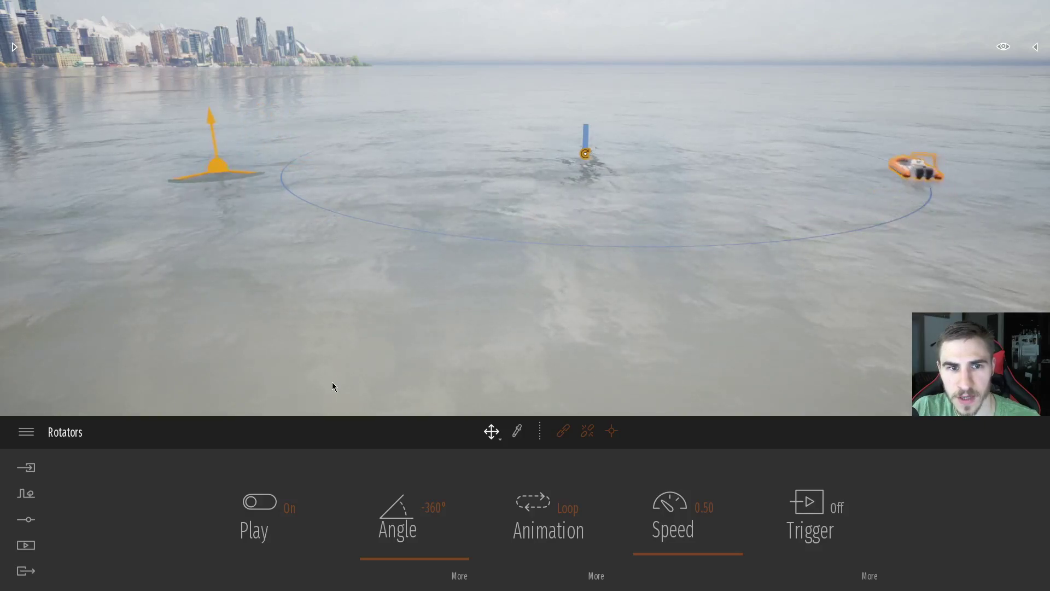
left_click(630, 190)
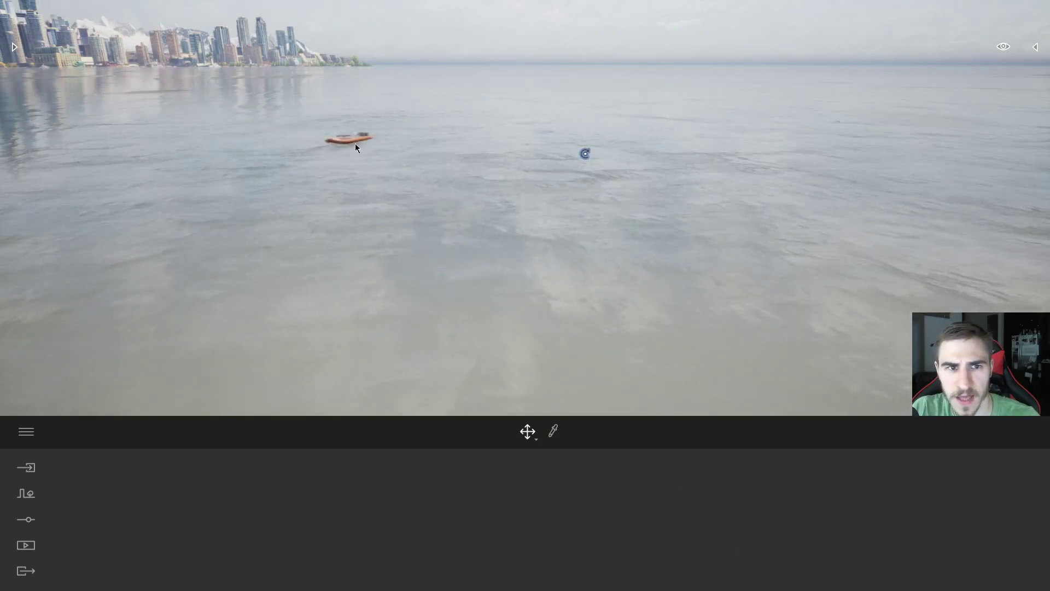
Select InflatableBoat 2 in the Scenegraph and move it next to the Rotator pivot.
left_click(1035, 48)
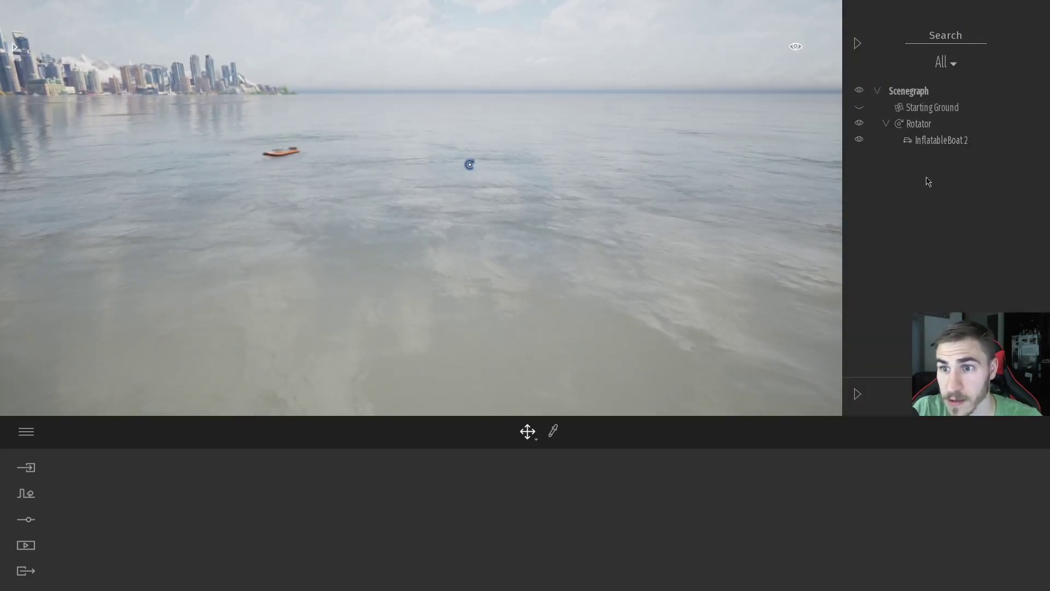
left_click(924, 139)
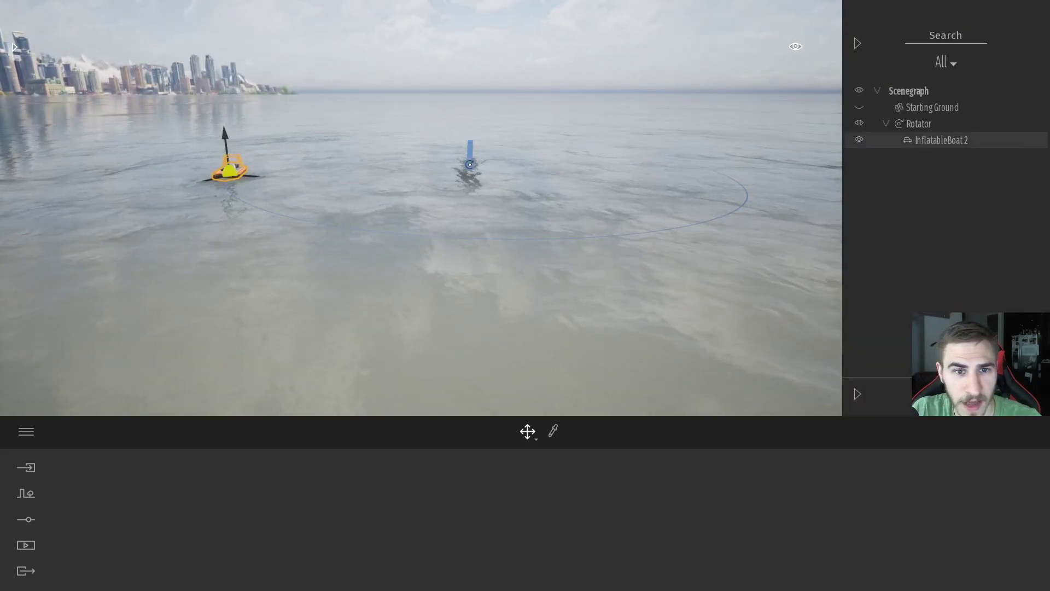
key("a")
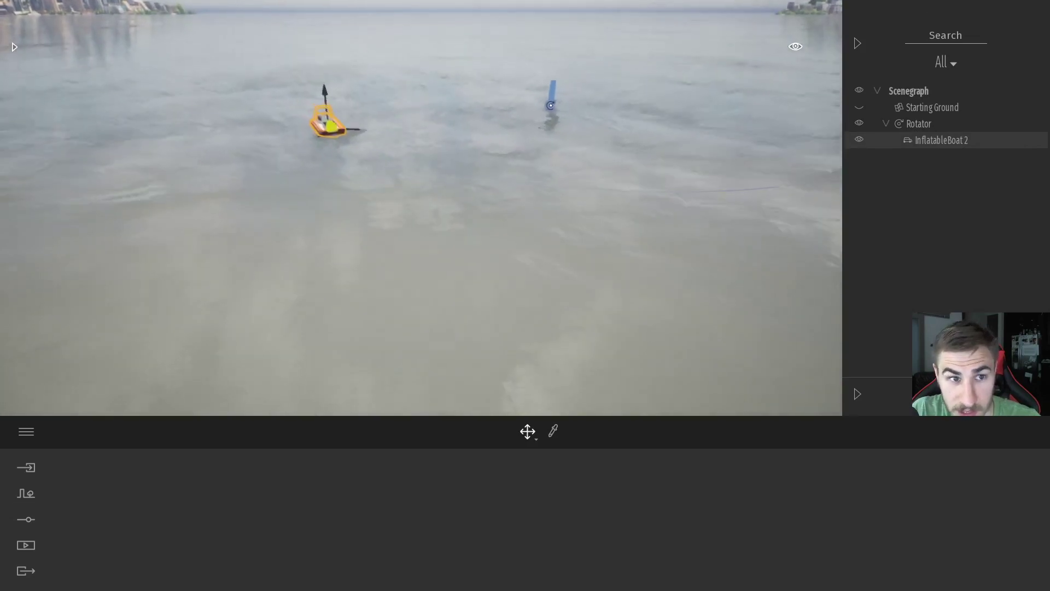
right_click_drag(351, 177, 352, 169)
key("s")
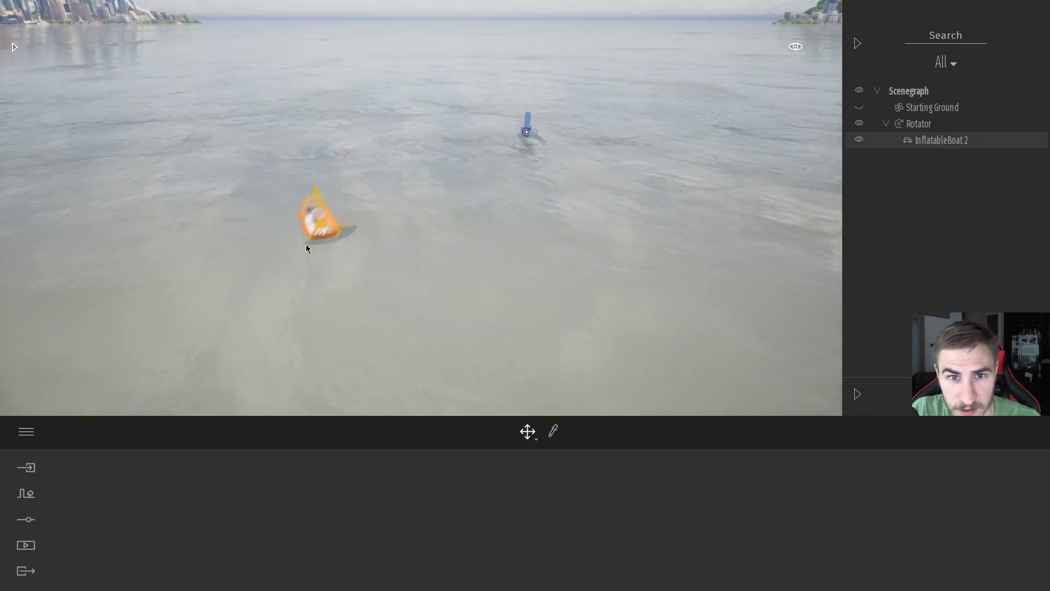
left_click_drag(269, 264, 537, 188)
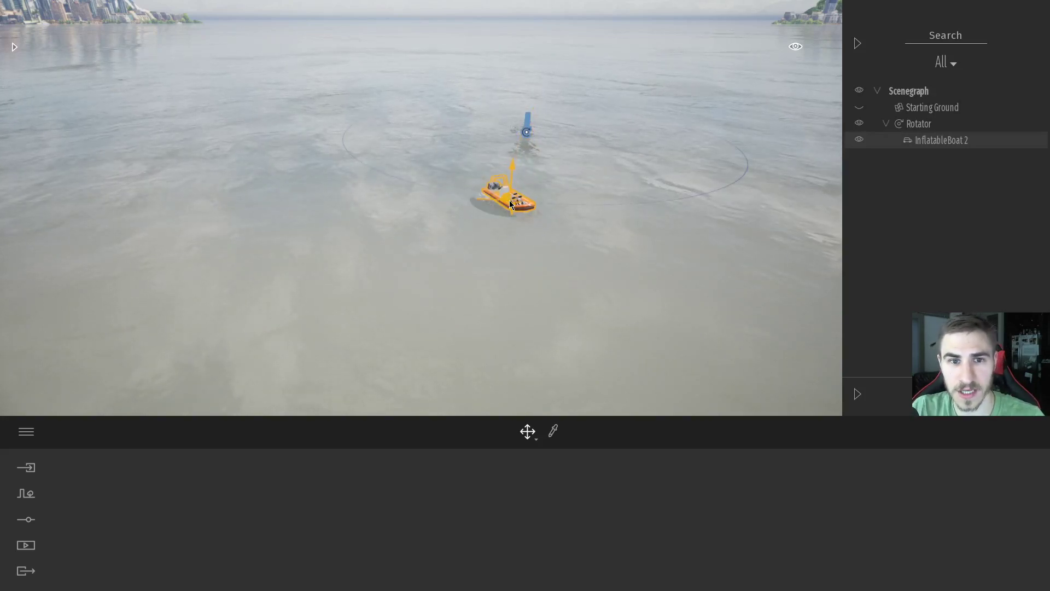
Pull the boat outward from the pivot to widen its orbit, then frame the whole circle.
key("w")
right_click_drag(592, 110, 684, 66)
left_click_drag(479, 290, 479, 290)
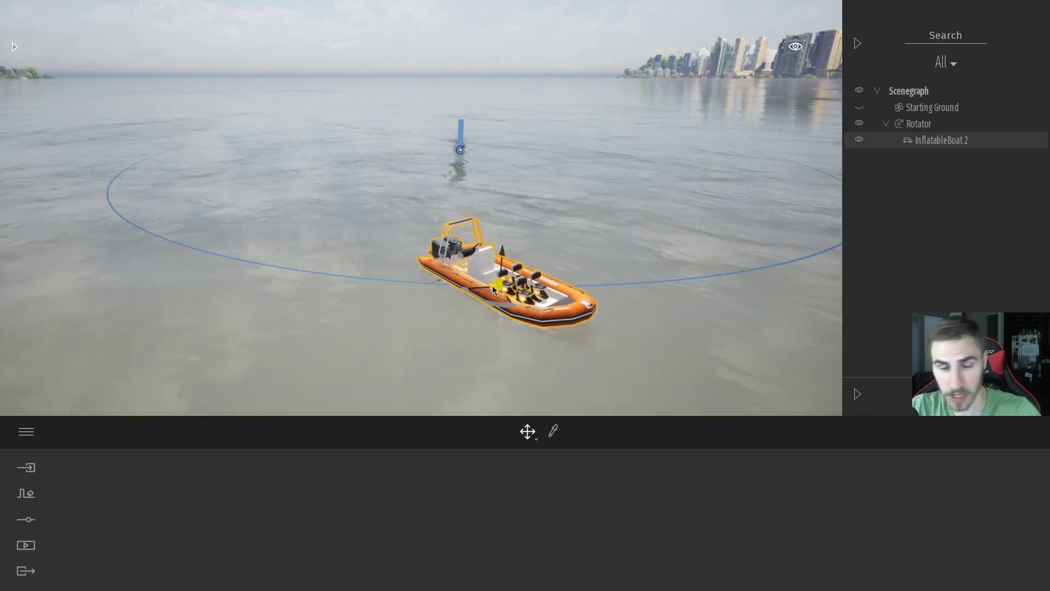
left_click_drag(494, 284, 456, 271)
right_click_drag(456, 271, 450, 304)
key("s")
right_click_drag(415, 269, 404, 241)
key("w")
key("d")
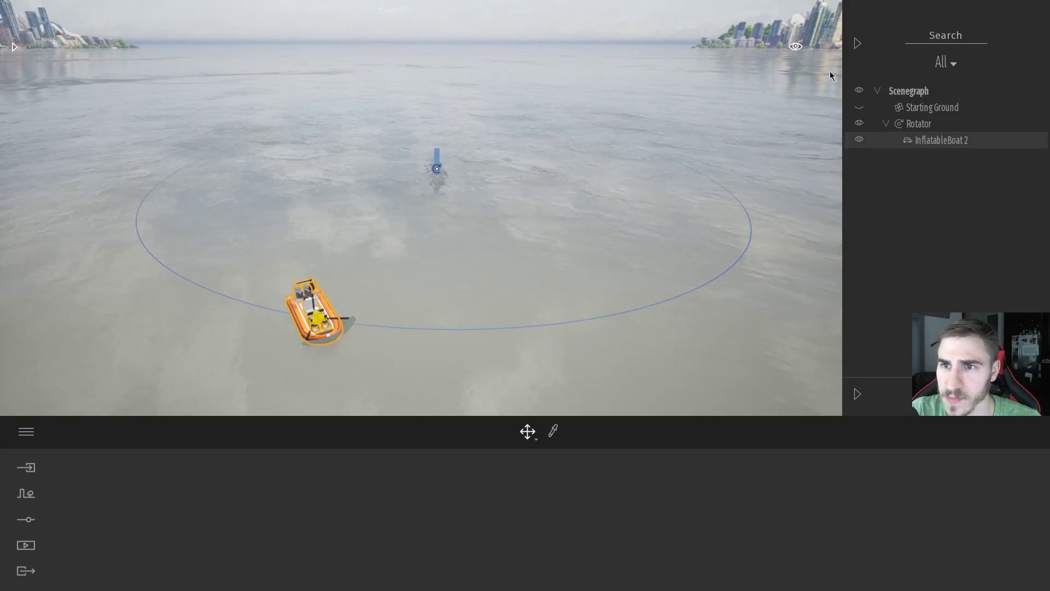
left_click(857, 44)
left_click(797, 70)
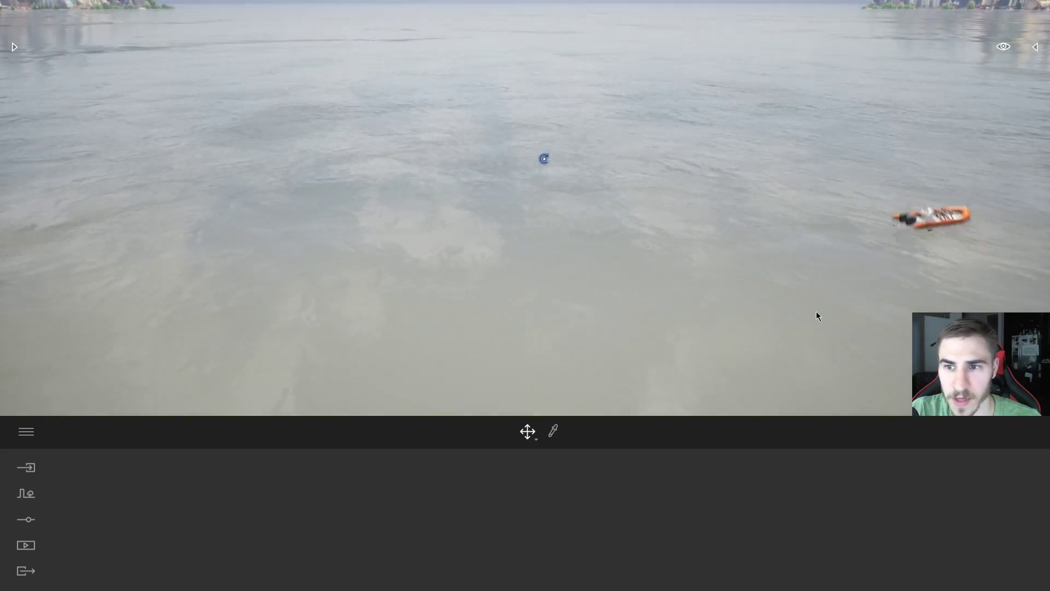
left_click(1033, 48)
double_click(911, 141)
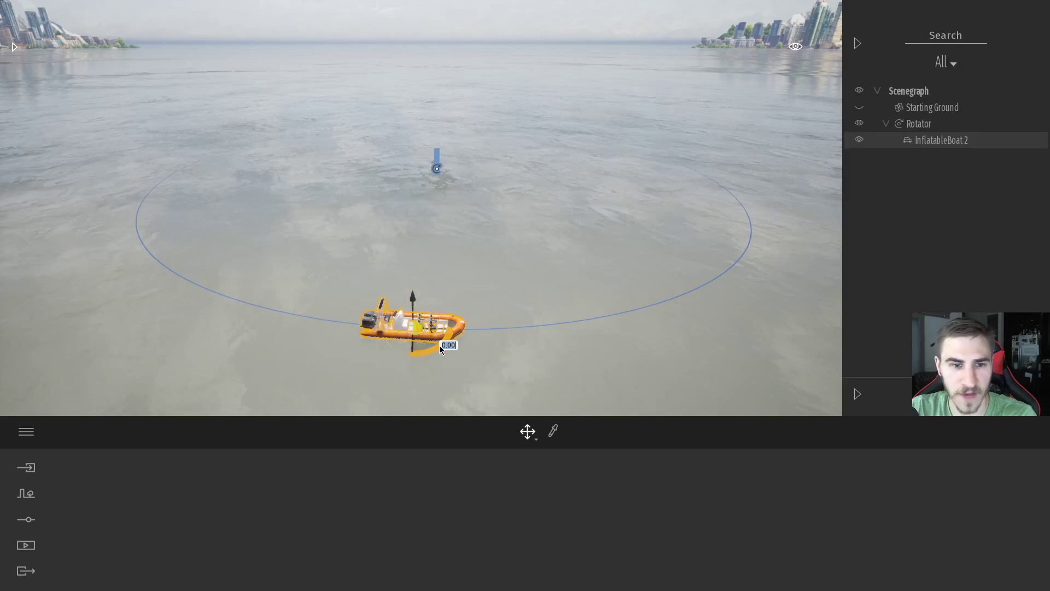
left_click(669, 30)
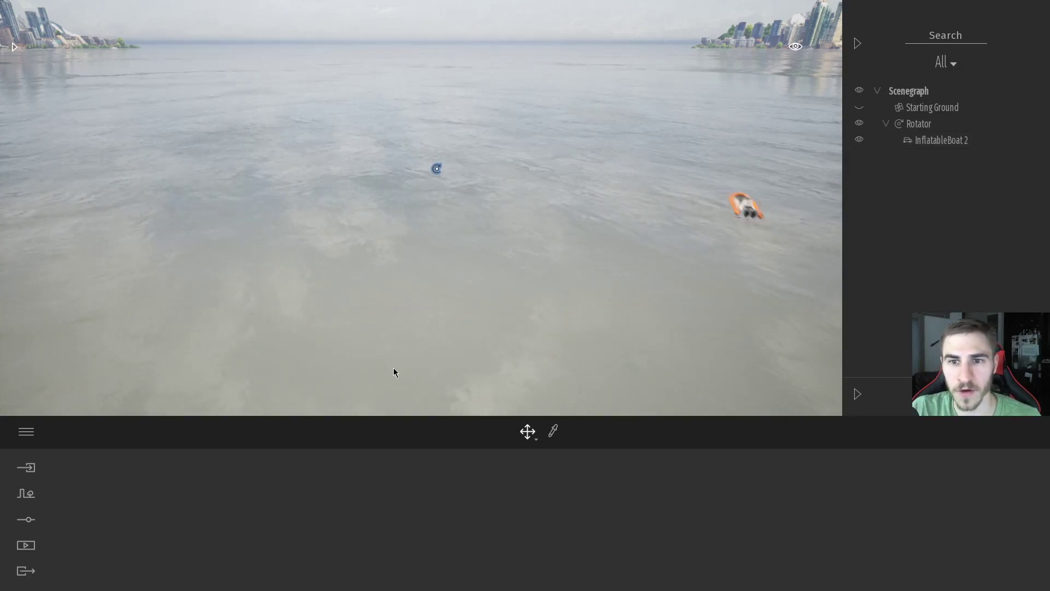
left_click(930, 141)
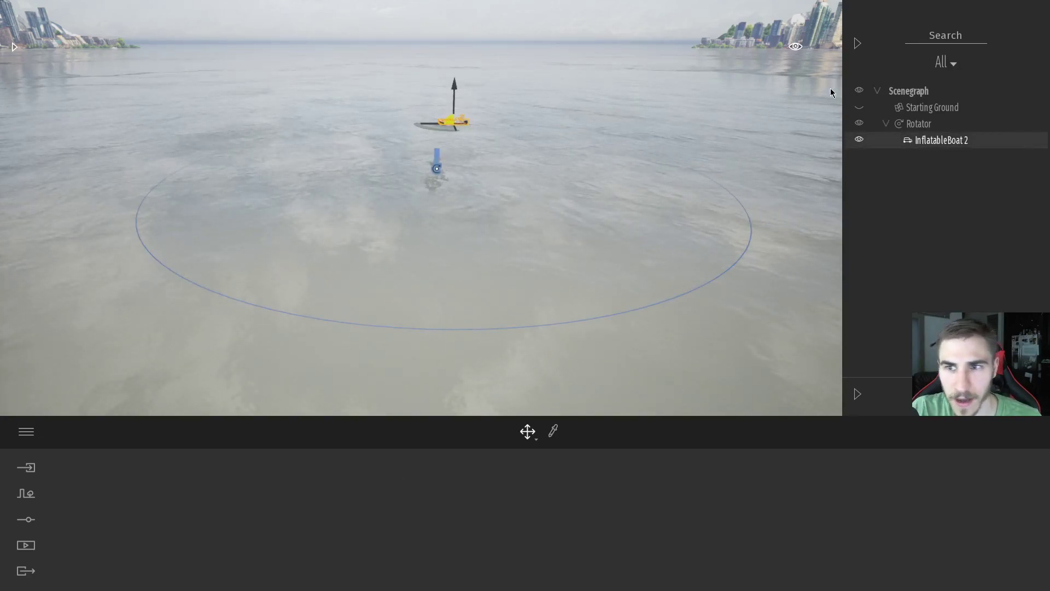
Change the Rotator's Speed from 0.50 to 0.20, then deselect it.
left_click(930, 123)
left_click(859, 47)
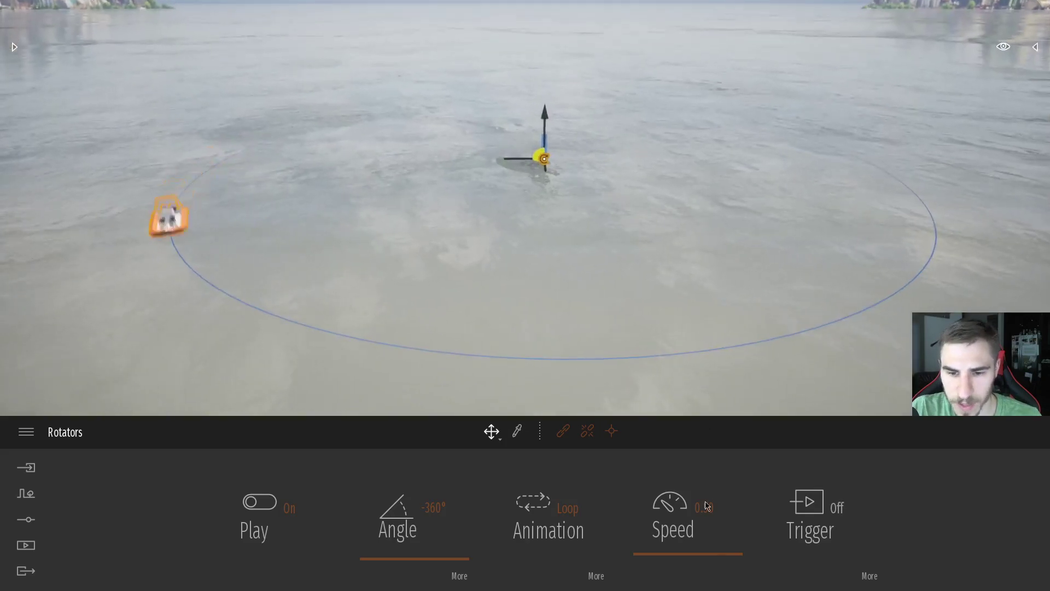
left_click(705, 508)
type(".2")
key("Return")
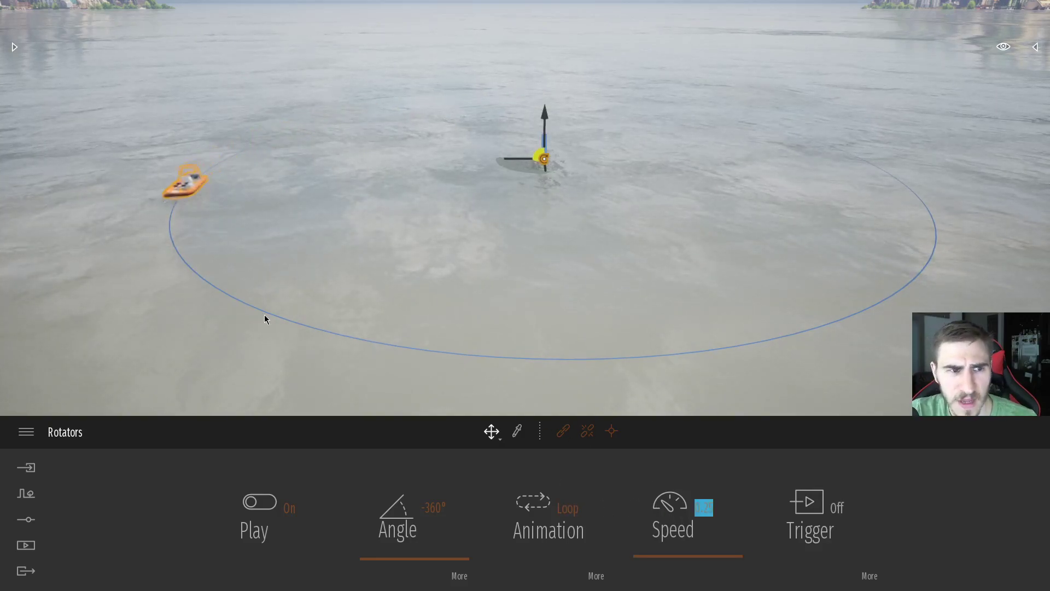
left_click(954, 111)
Select InflatableBoat 2 and drag it nearer the Rotator pivot for a tighter orbit.
left_click(1037, 47)
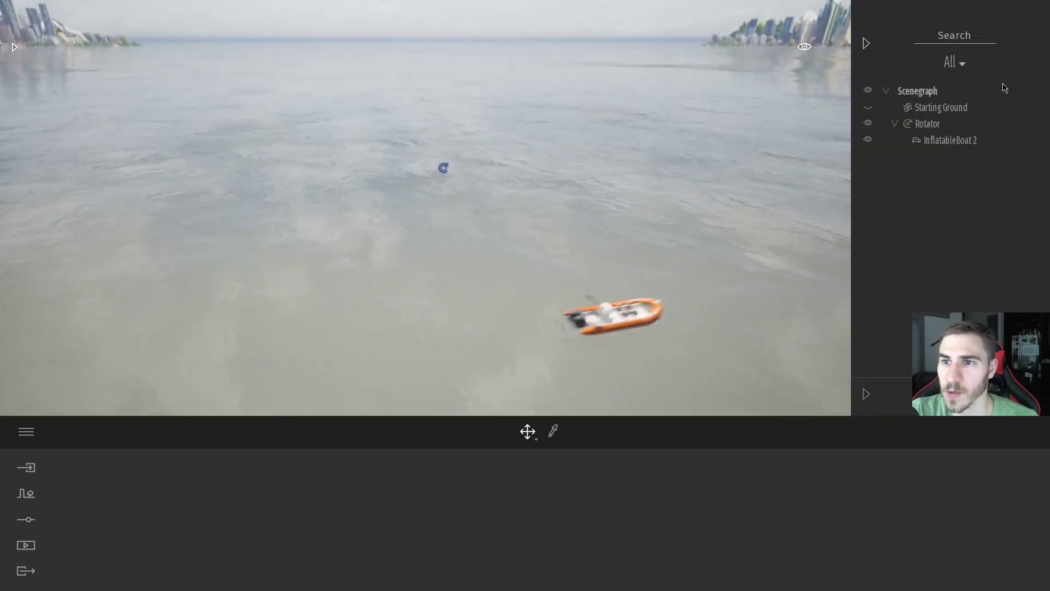
left_click(937, 126)
left_click(935, 140)
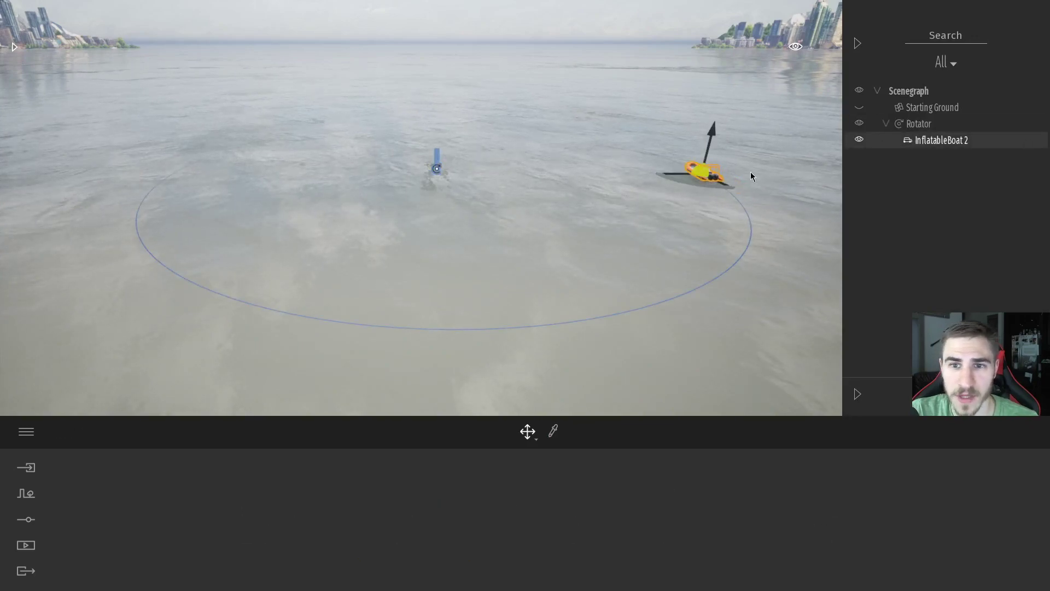
left_click_drag(678, 174, 546, 191)
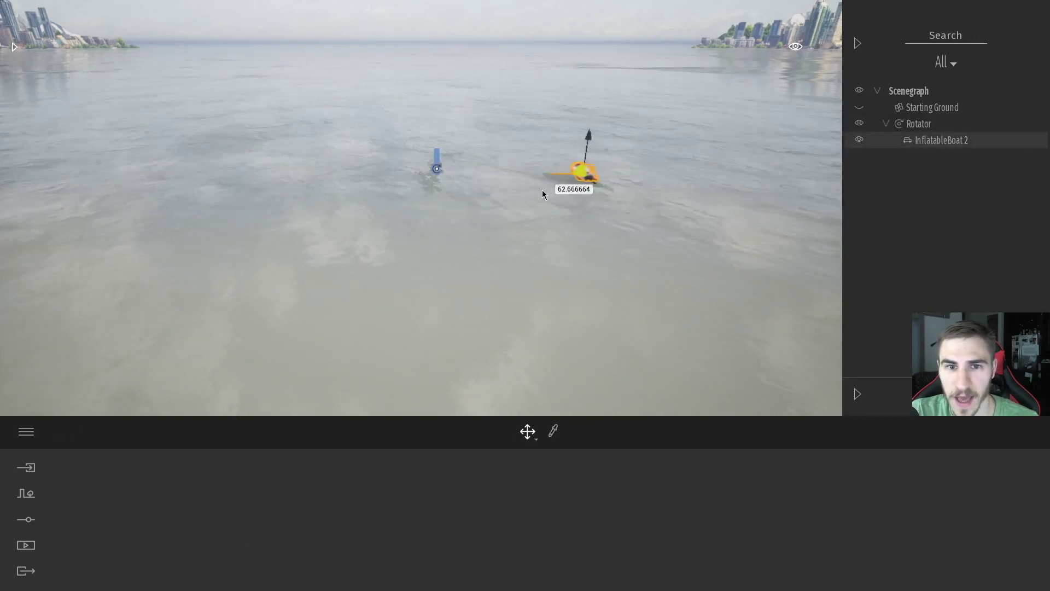
right_click_drag(559, 237, 531, 247)
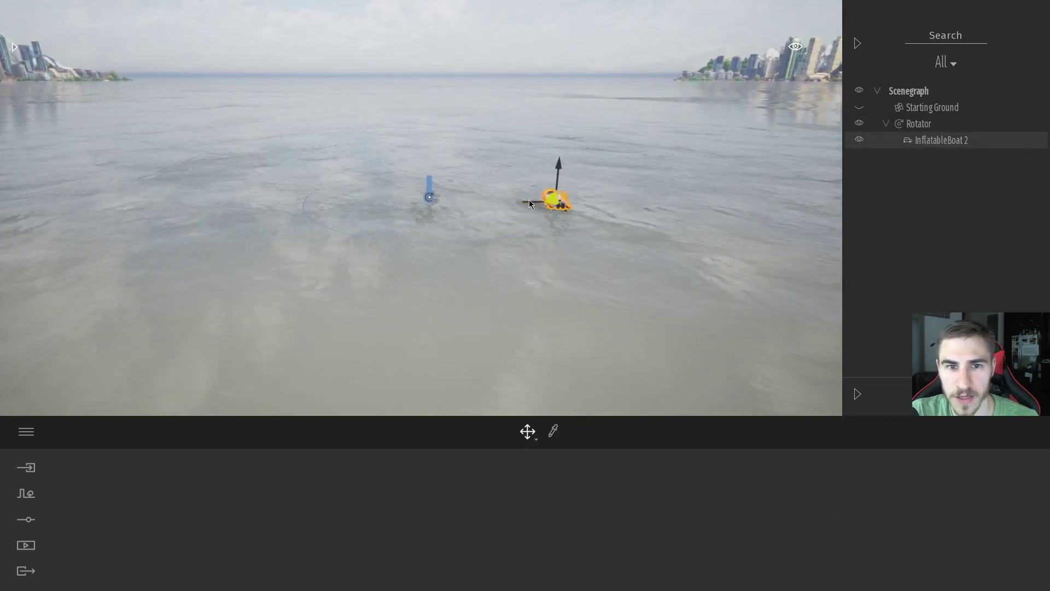
left_click_drag(527, 201, 587, 215)
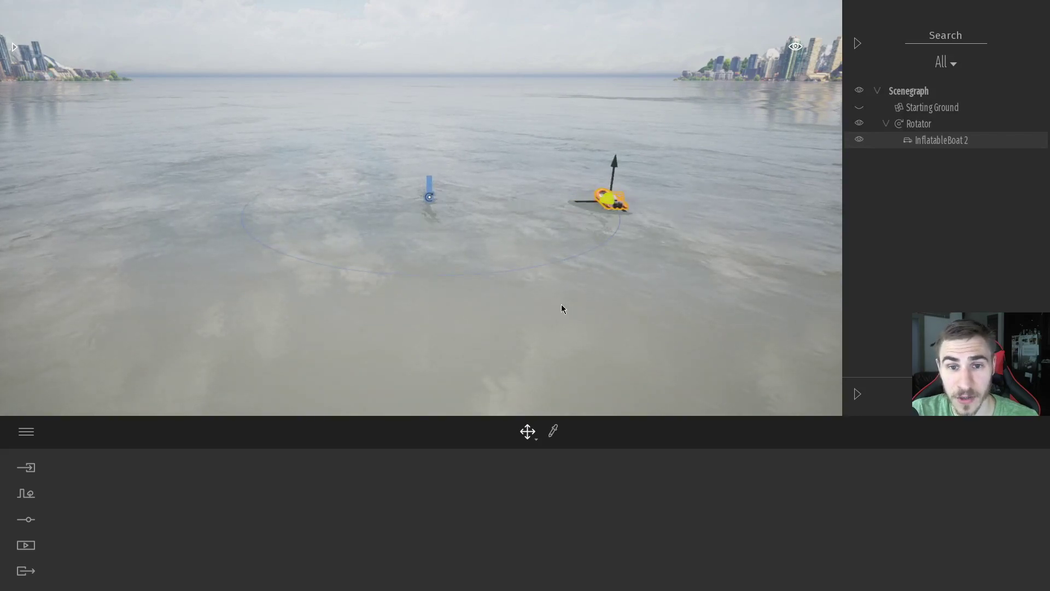
right_click_drag(563, 309, 651, 257)
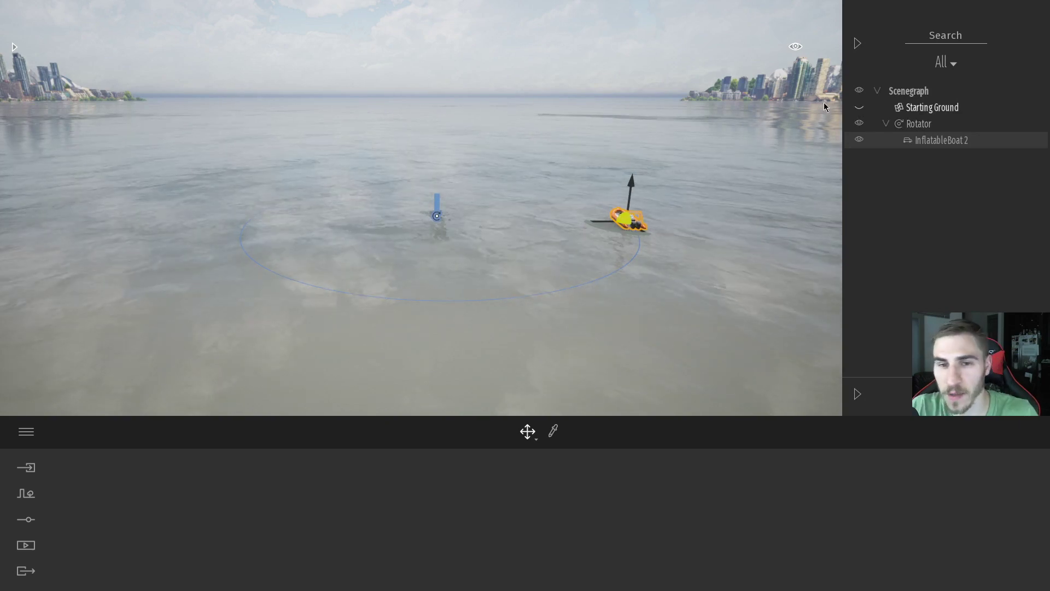
left_click(707, 57)
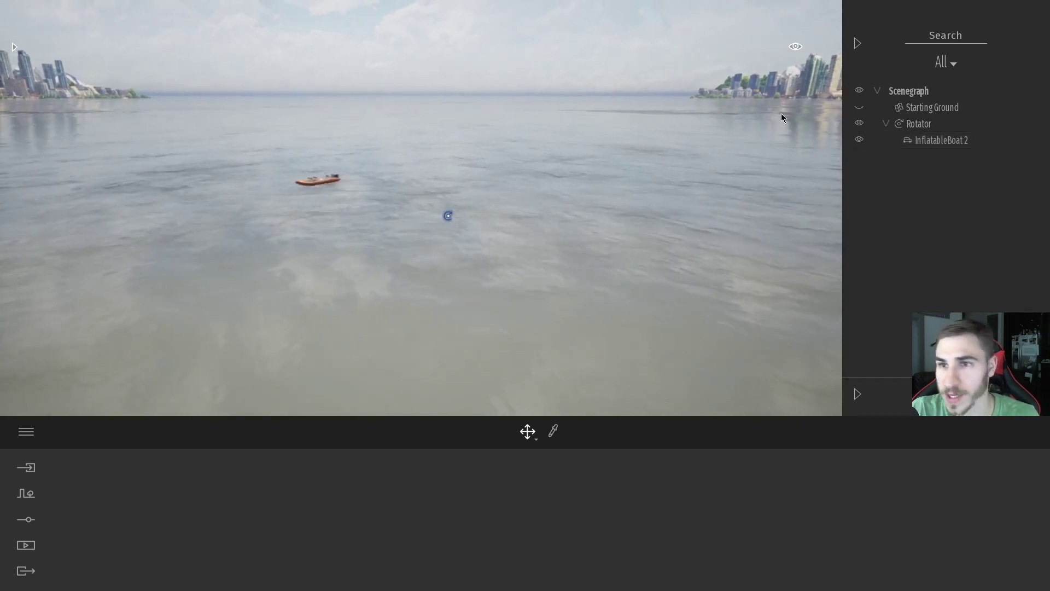
left_click(857, 44)
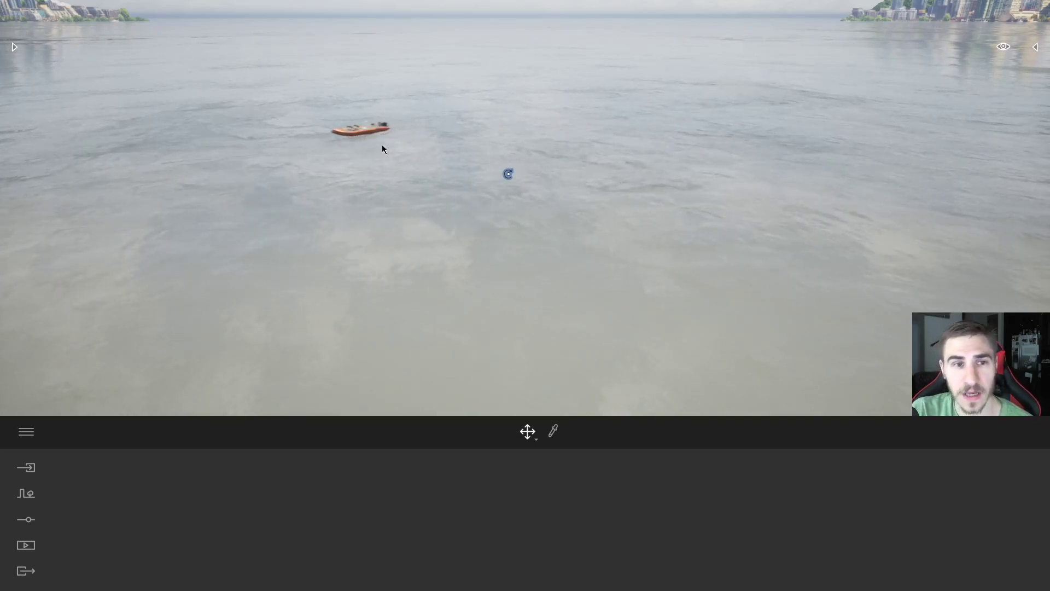
left_click(300, 144)
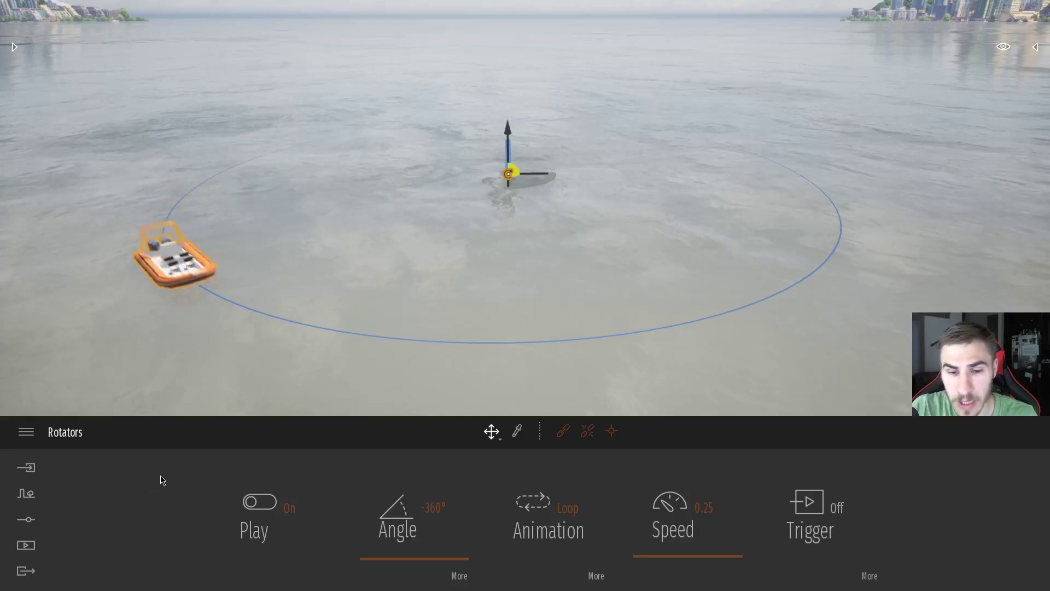
left_click(143, 313)
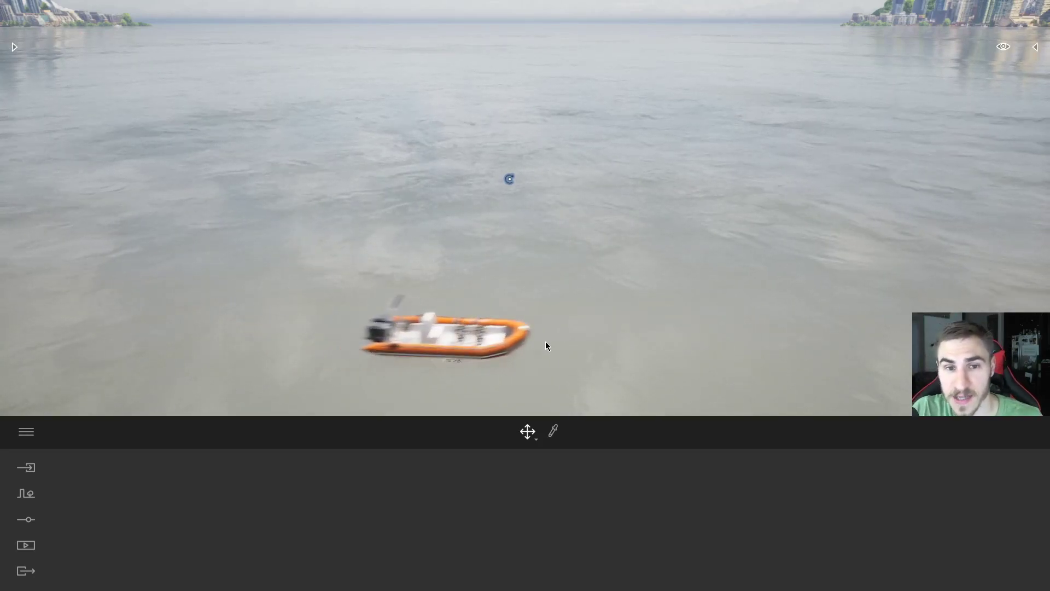
right_click_drag(491, 294, 474, 270)
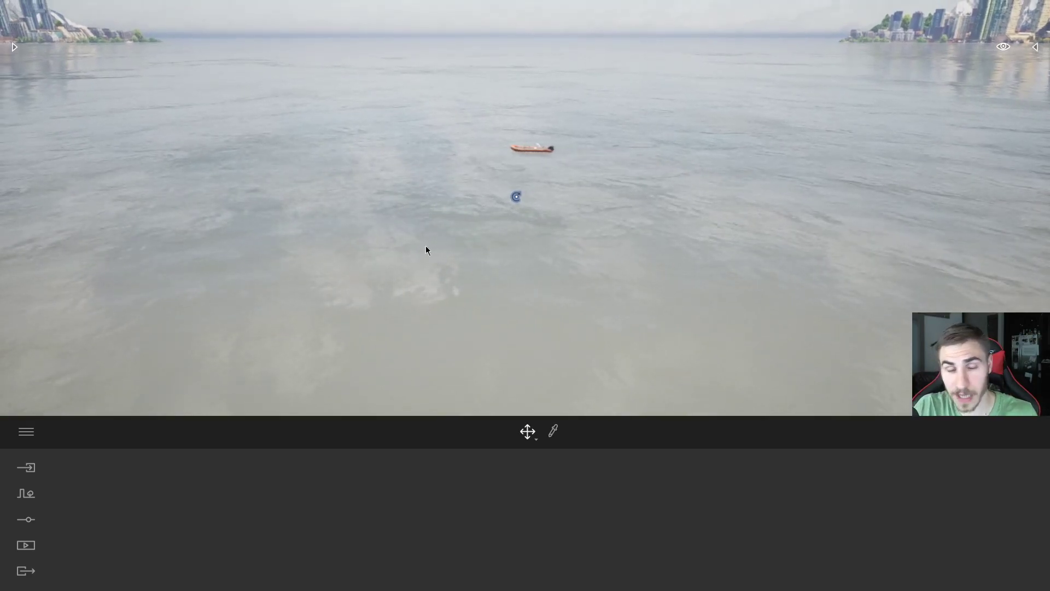
left_click(11, 46)
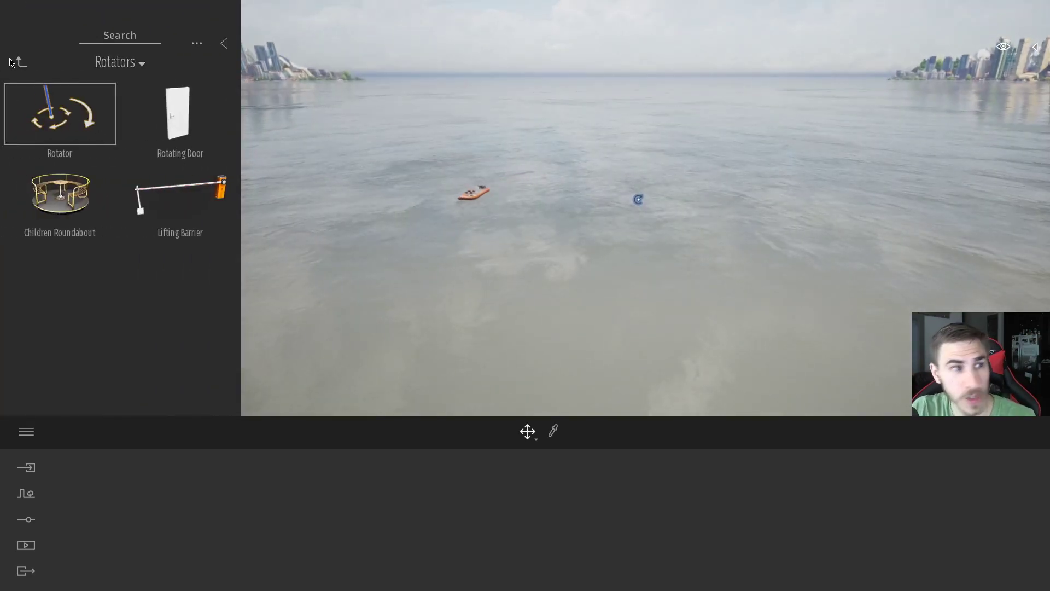
left_click(15, 62)
left_click(19, 62)
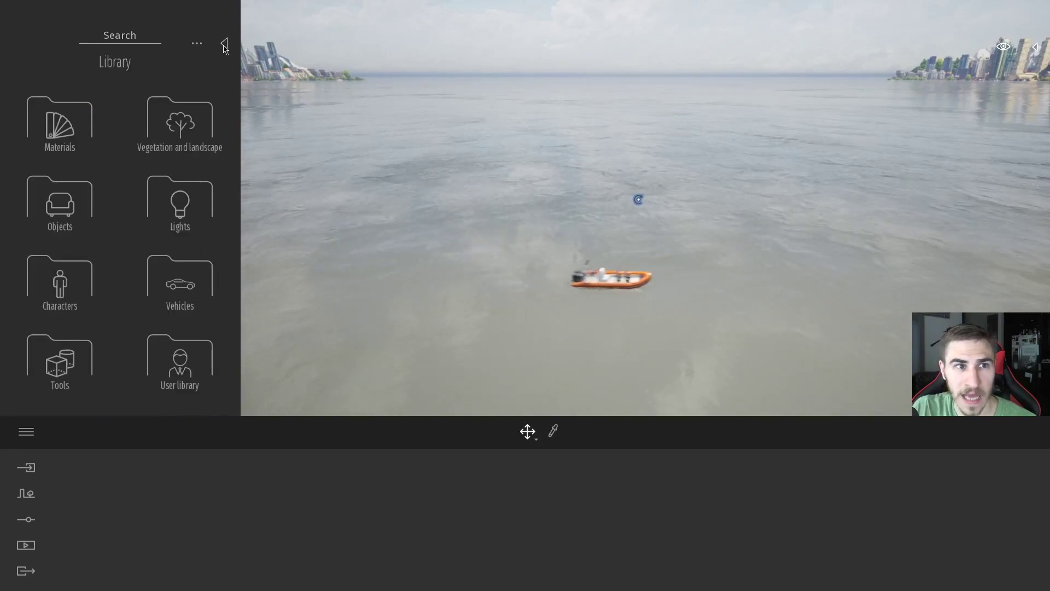
left_click(225, 44)
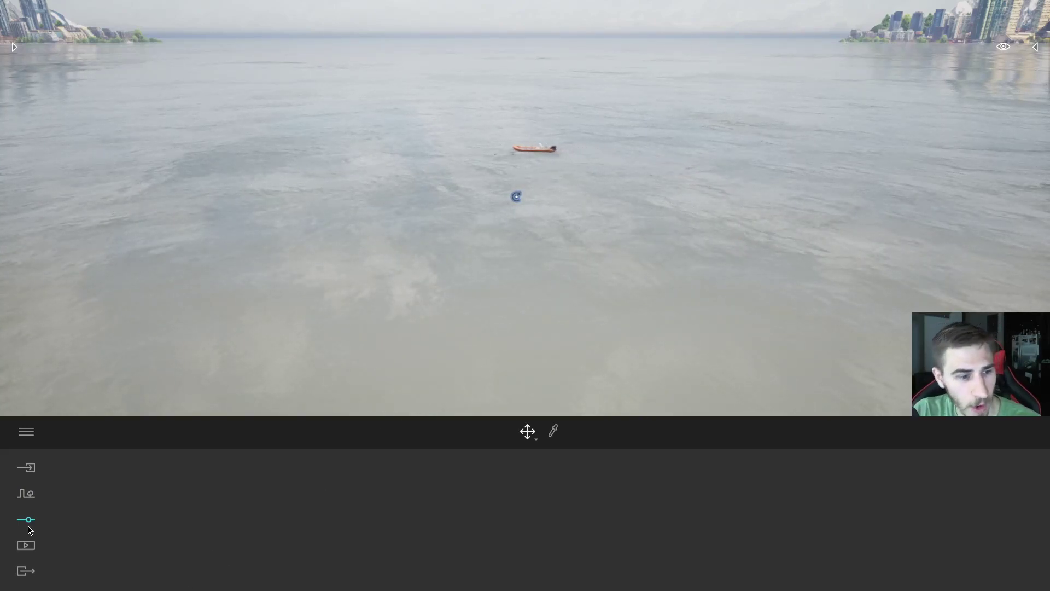
Draw a five-point custom path across the water, closing the loop on the first point.
left_click(25, 494)
left_click(349, 504)
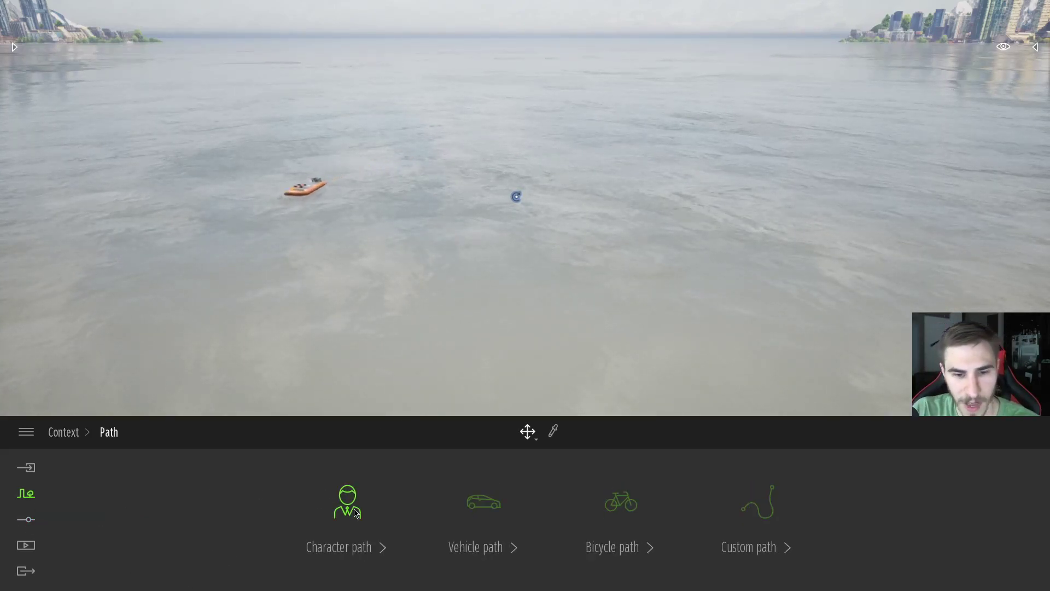
left_click(757, 508)
left_click(587, 430)
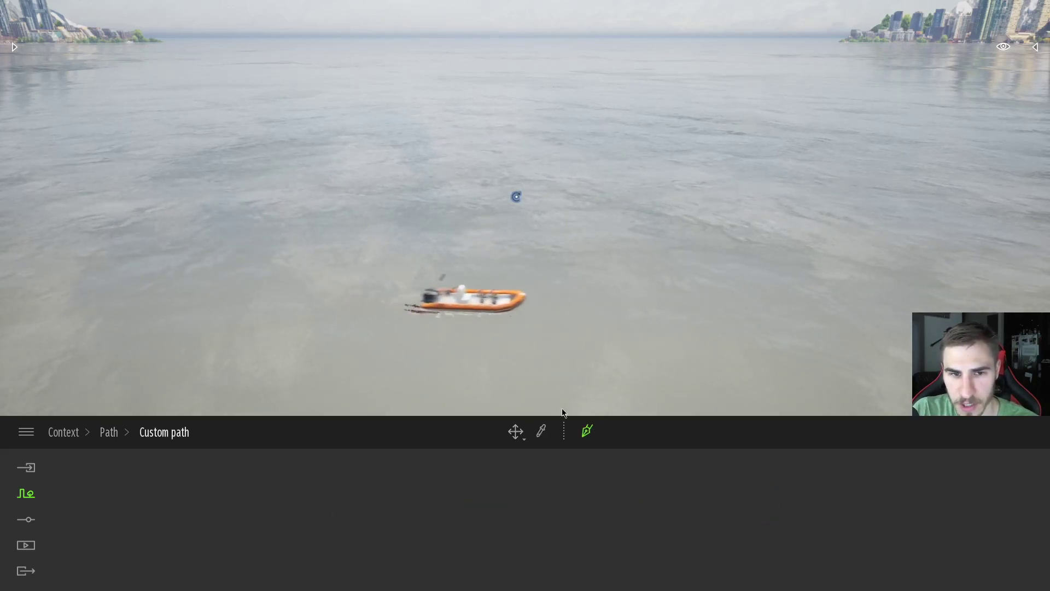
left_click(352, 362)
left_click(638, 292)
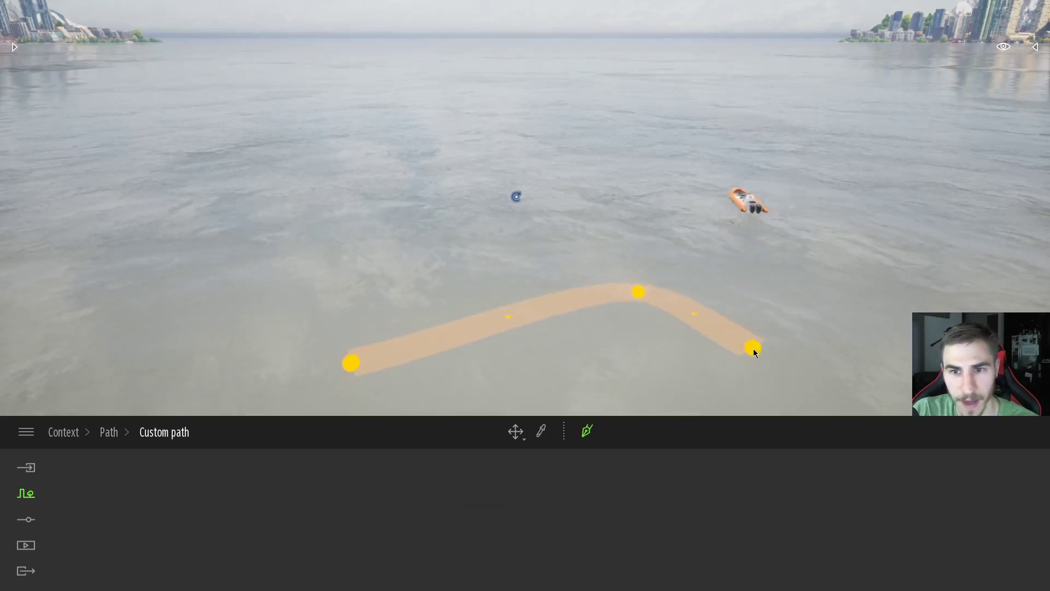
left_click(756, 347)
left_click(935, 225)
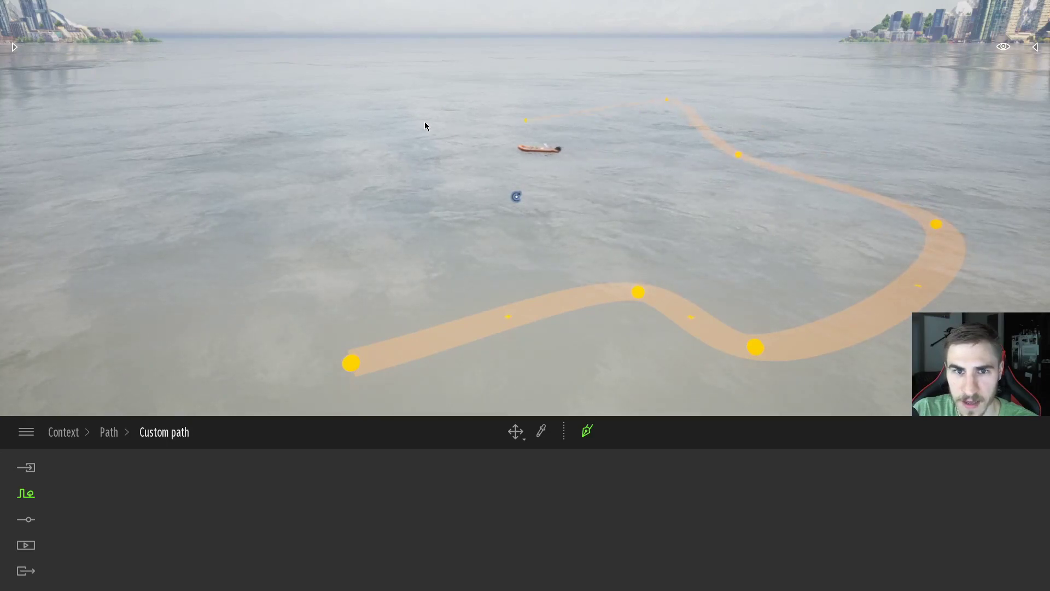
left_click(210, 266)
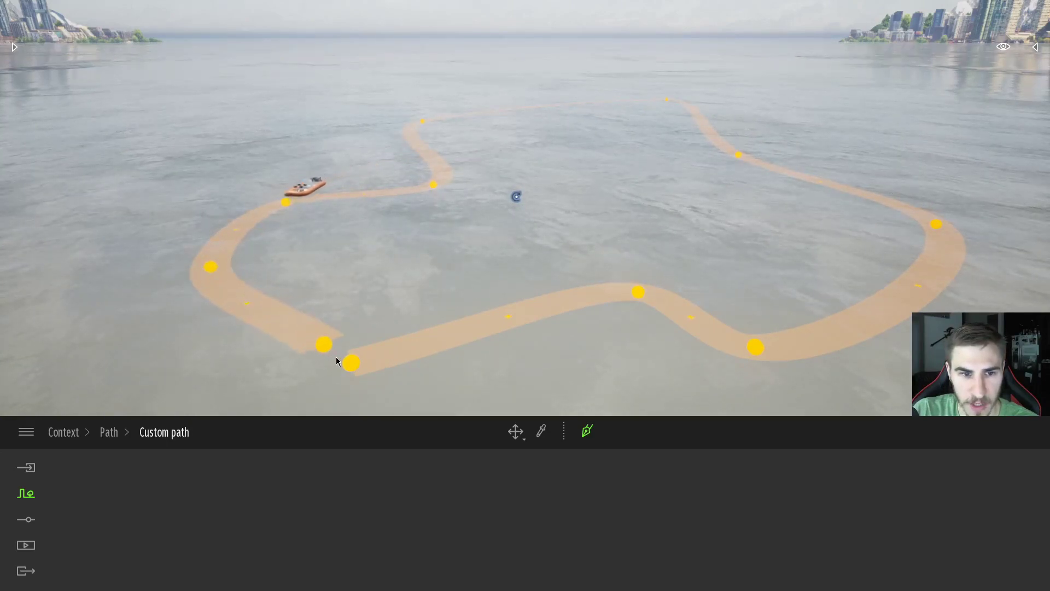
left_click(351, 362)
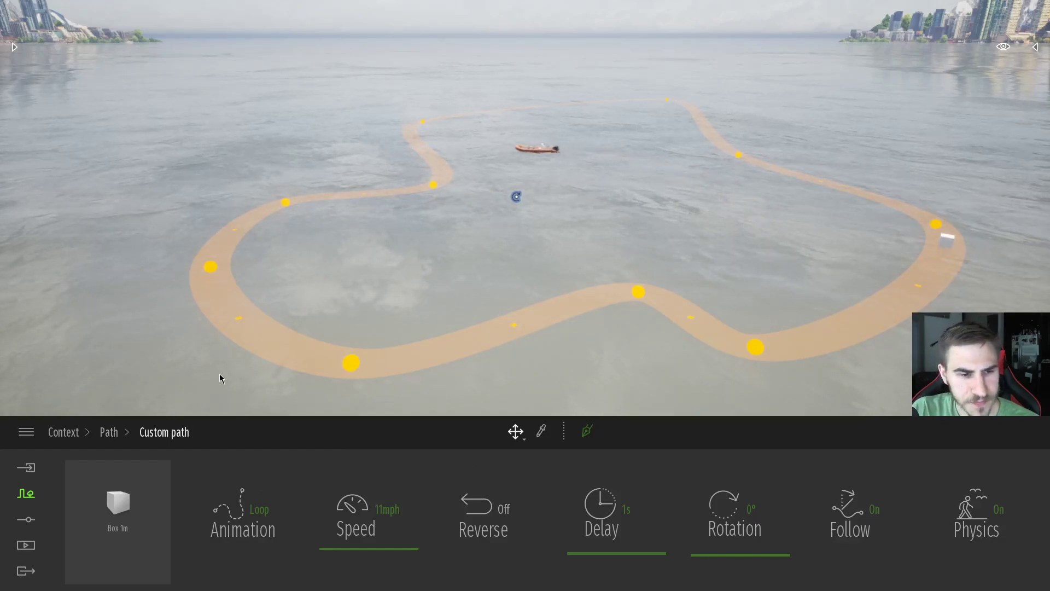
right_click_drag(220, 375, 232, 378)
right_click_drag(220, 265, 233, 265)
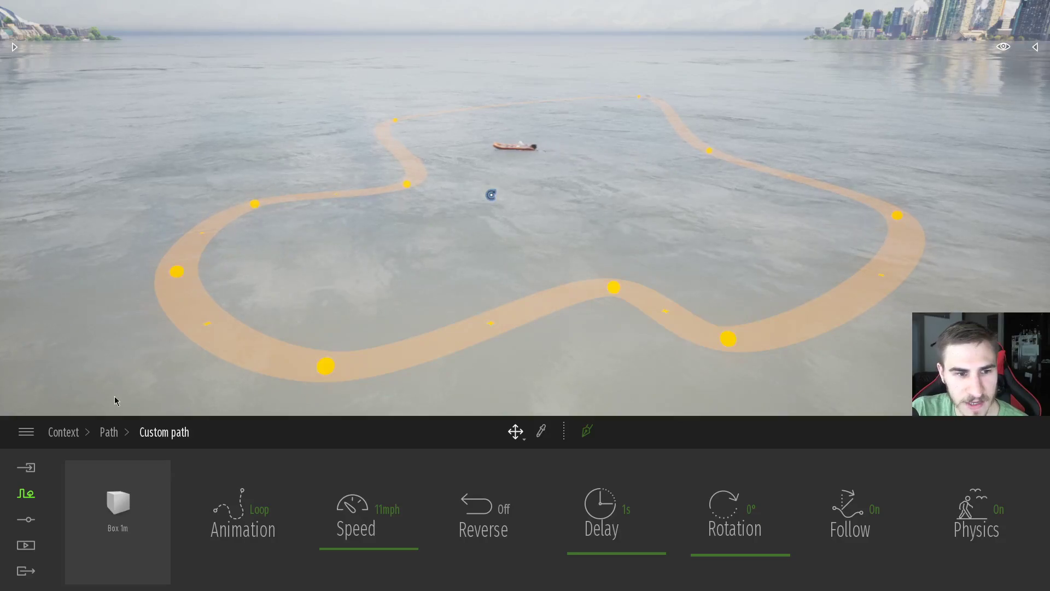
Check the custom path's settings, then open the context menu for InflatableBoat 2 under the Rotator.
left_click(103, 535)
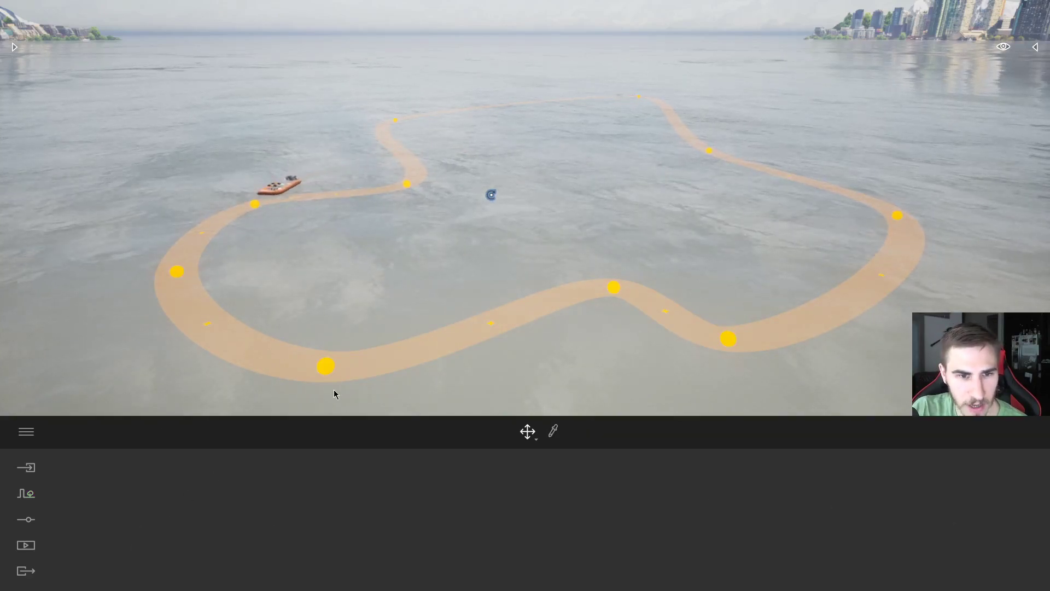
left_click(333, 367)
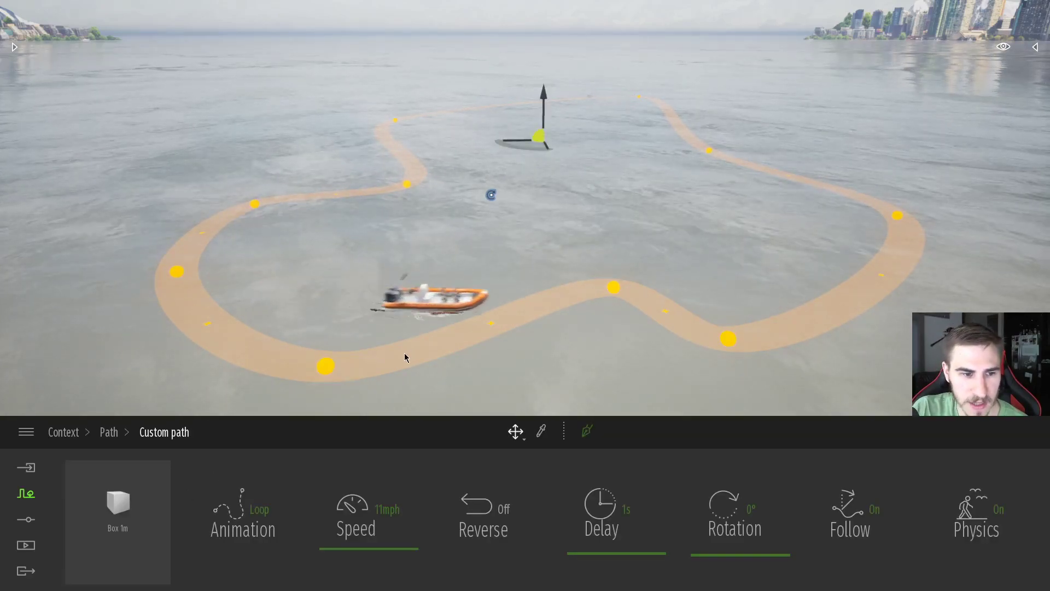
left_click(1035, 47)
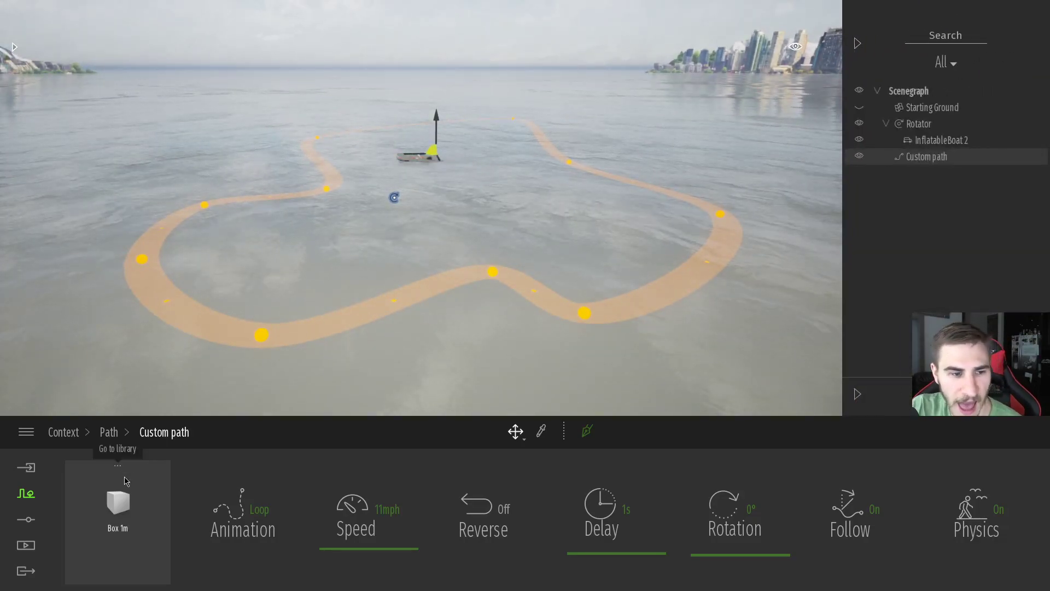
left_click(961, 239)
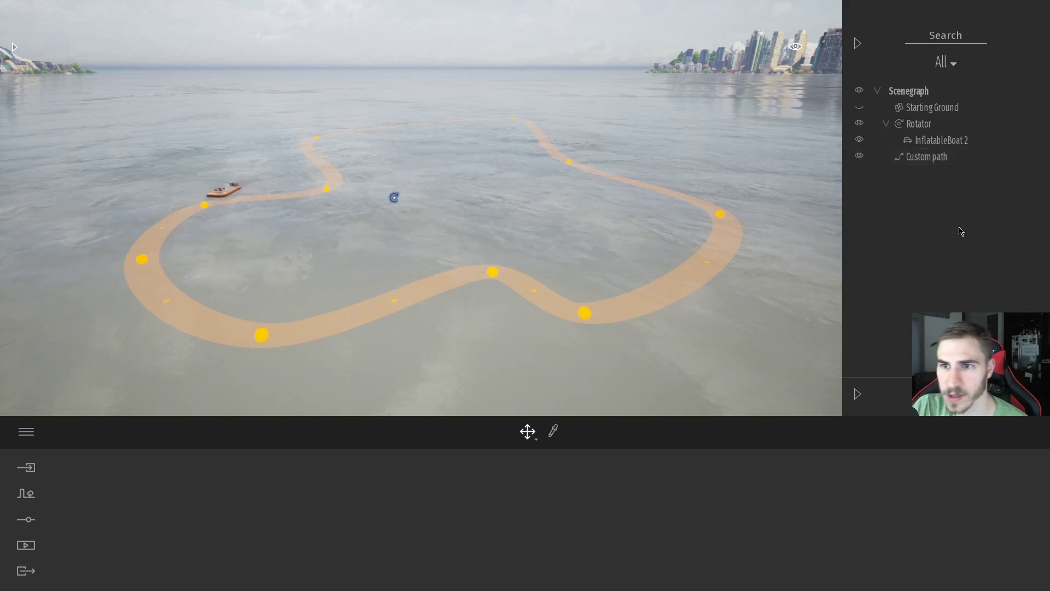
right_click(956, 144)
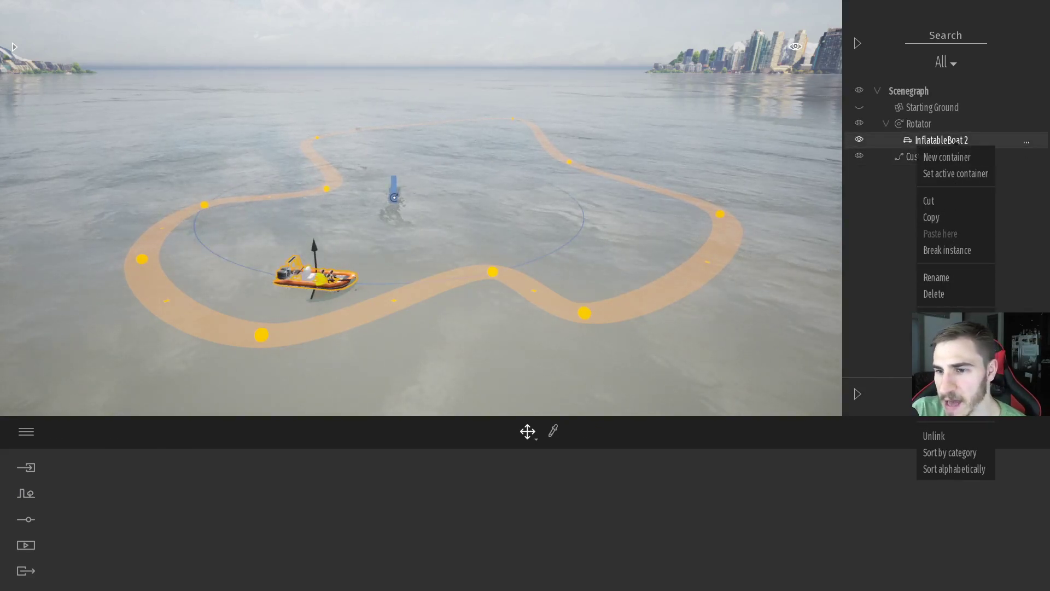
Deselect InflatableBoat 2 and select the custom path to show its Loop, 11mph settings.
left_click(750, 454)
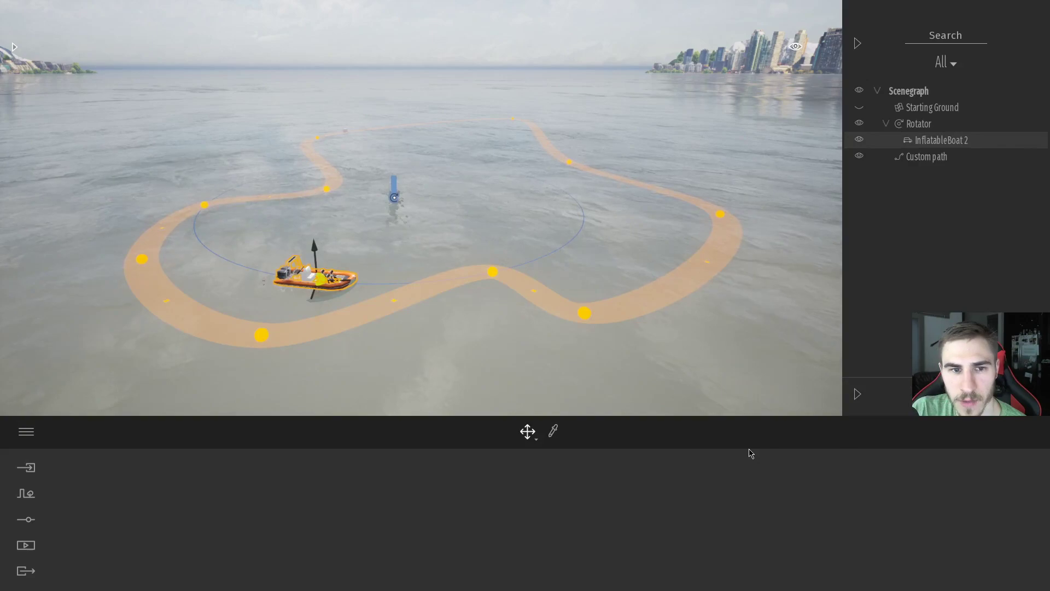
left_click(750, 147)
left_click(857, 43)
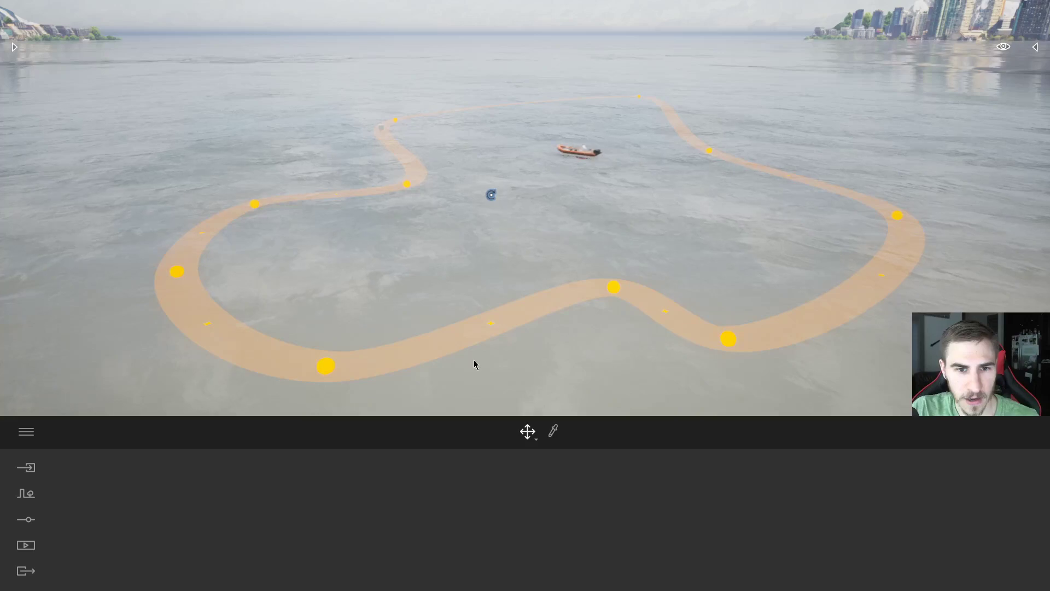
left_click(475, 337)
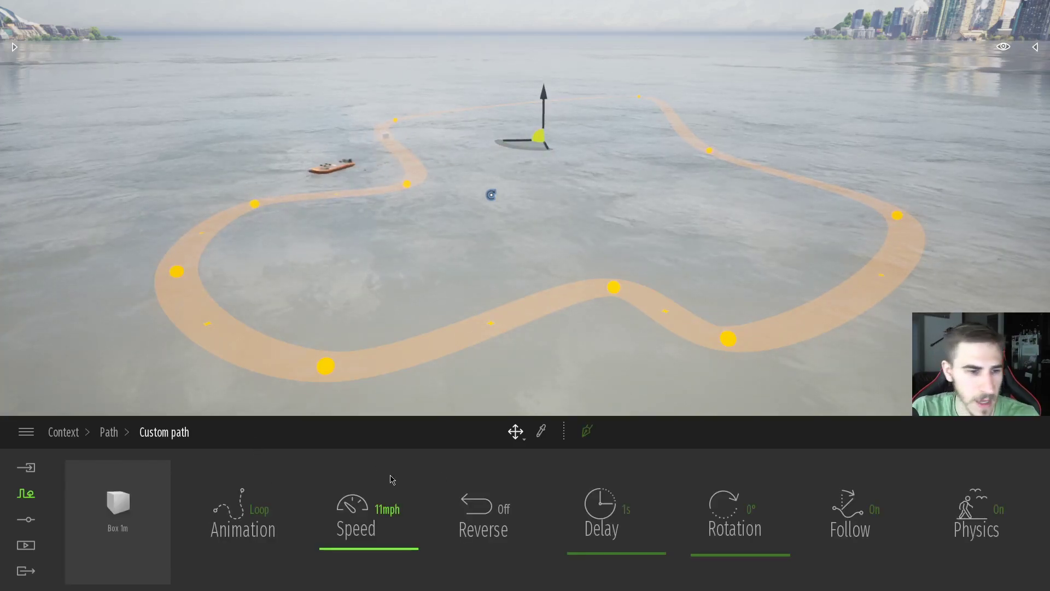
key("Escape")
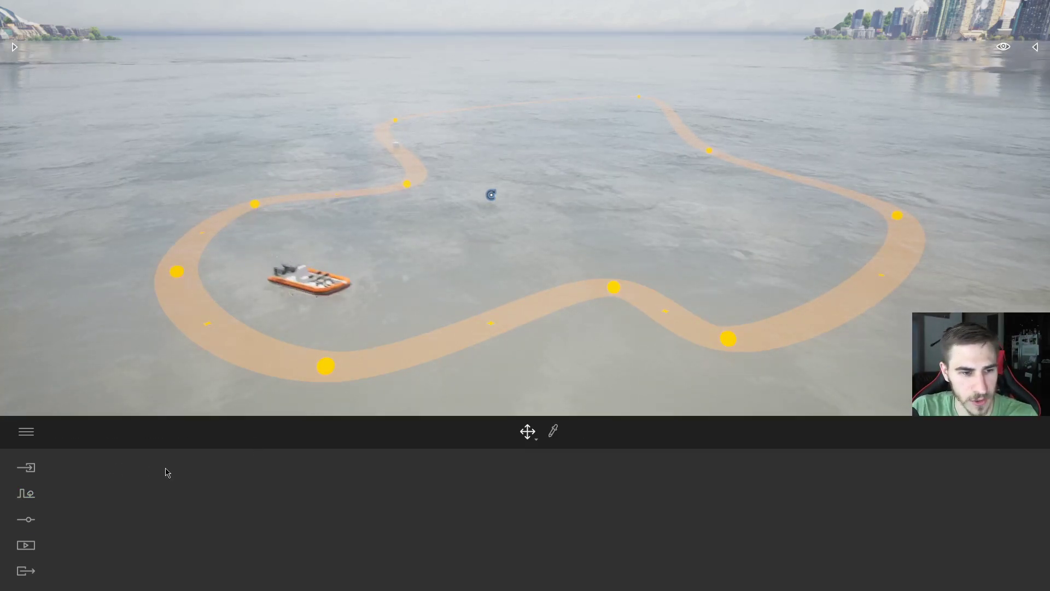
left_click(494, 322)
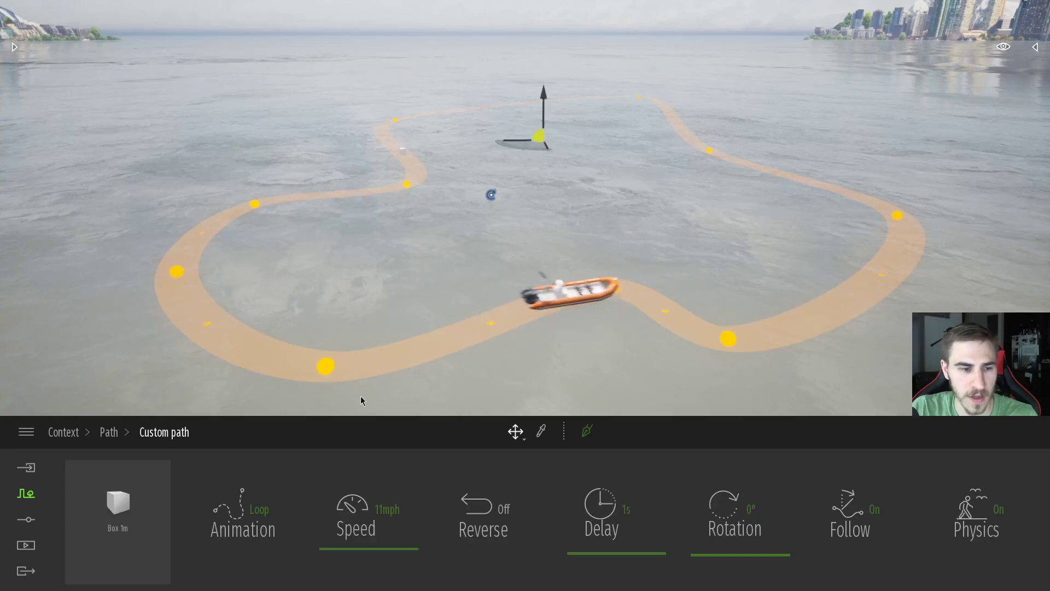
Browse from the path's Box 1m object slot to the User library holding the saved boat.
left_click(119, 469)
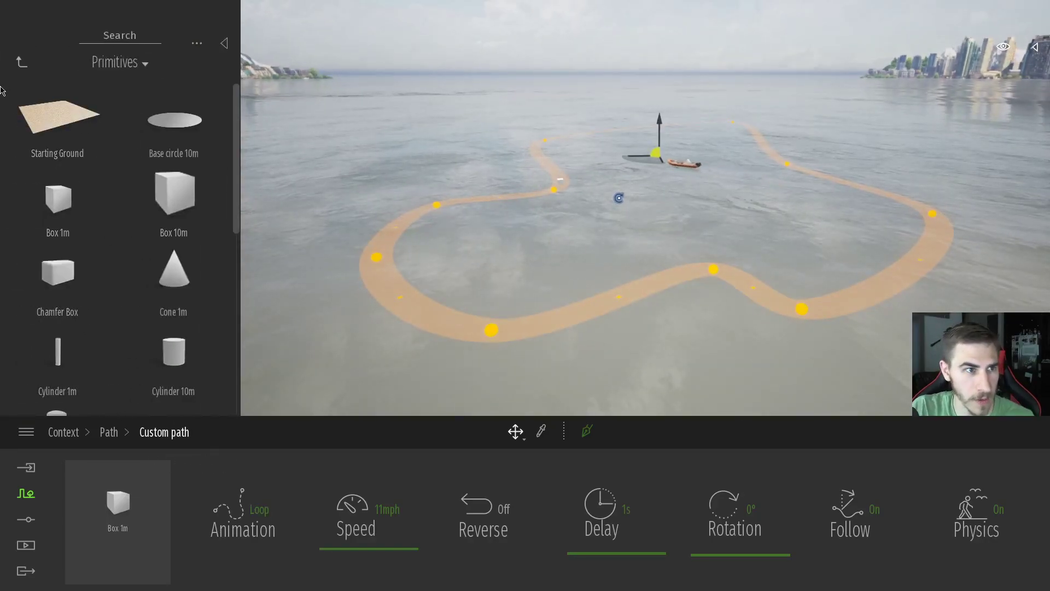
left_click(22, 62)
left_click(21, 62)
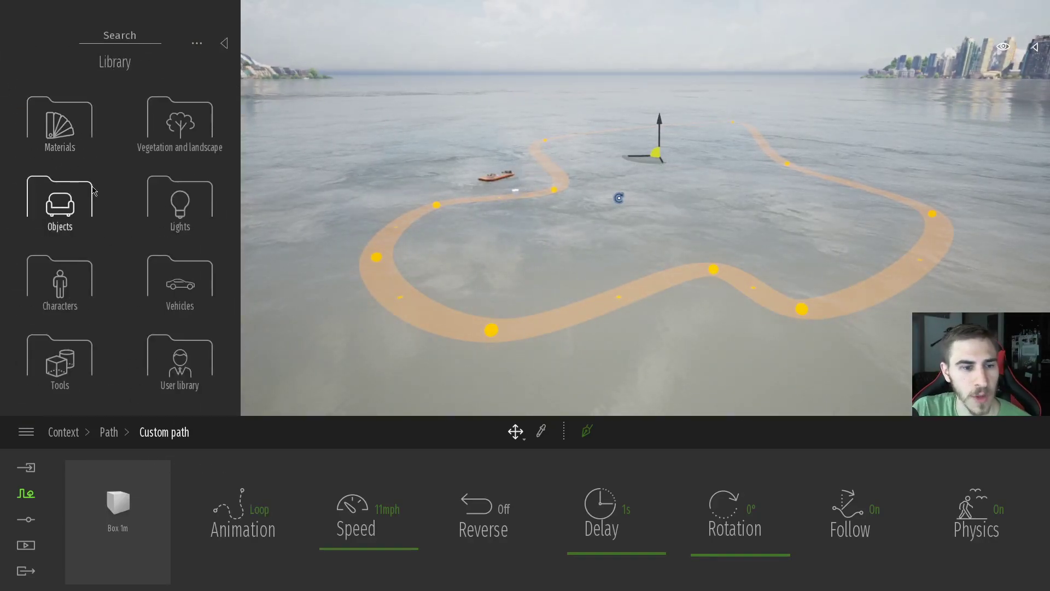
left_click(180, 358)
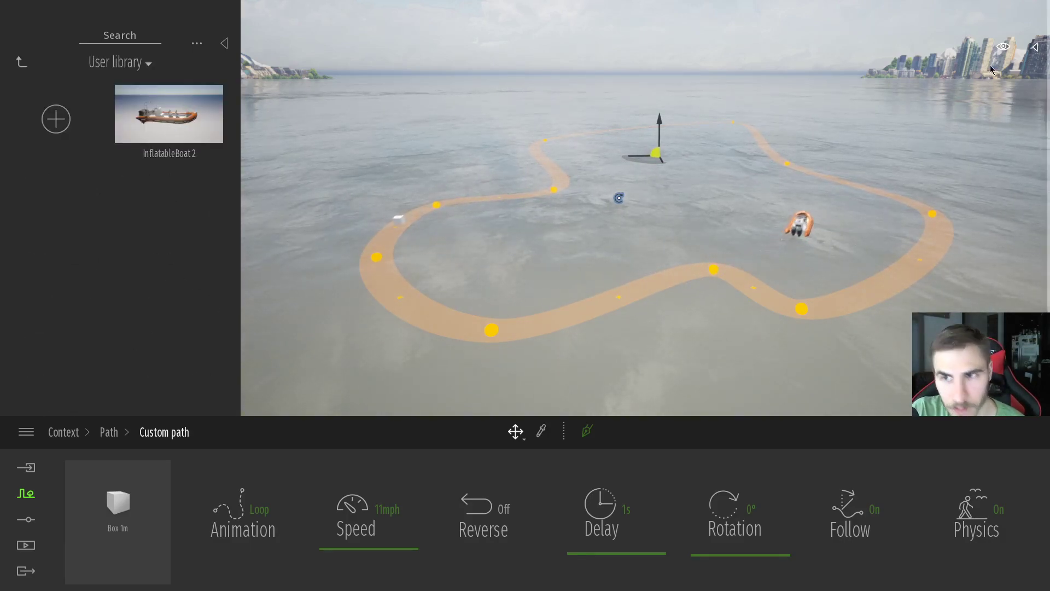
left_click(1036, 47)
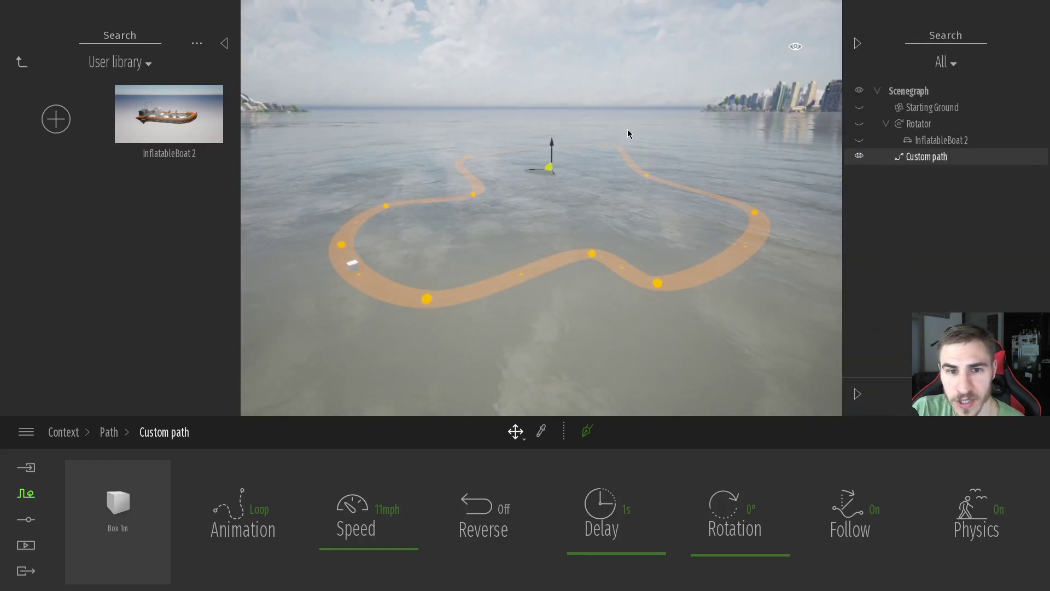
left_click(858, 44)
Drop InflatableBoat 2 onto the path's object slot in place of Box 1m, then reselect the path.
left_click_drag(184, 135, 118, 521)
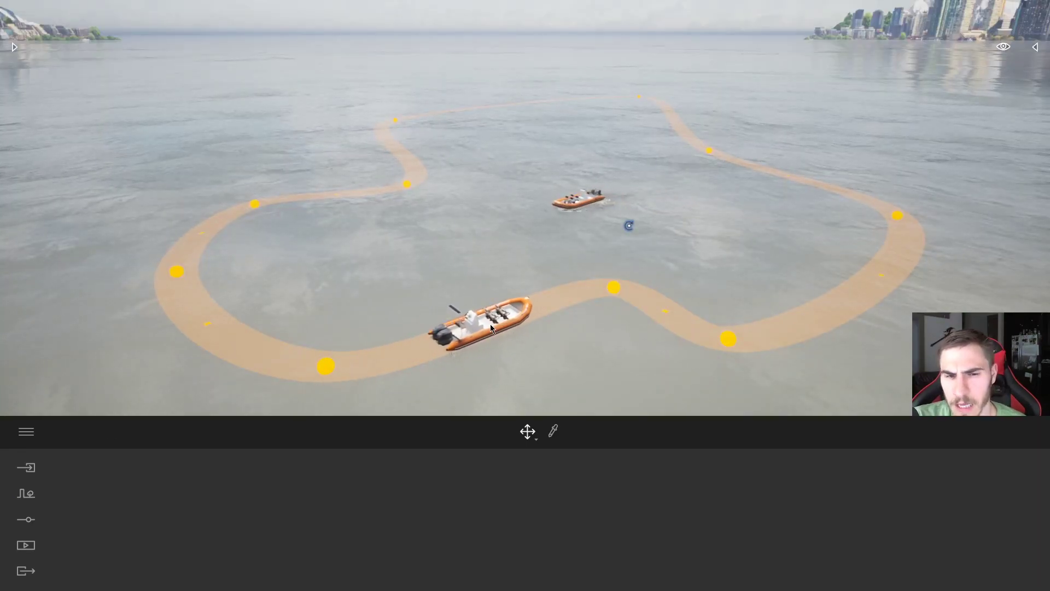
left_click(492, 326)
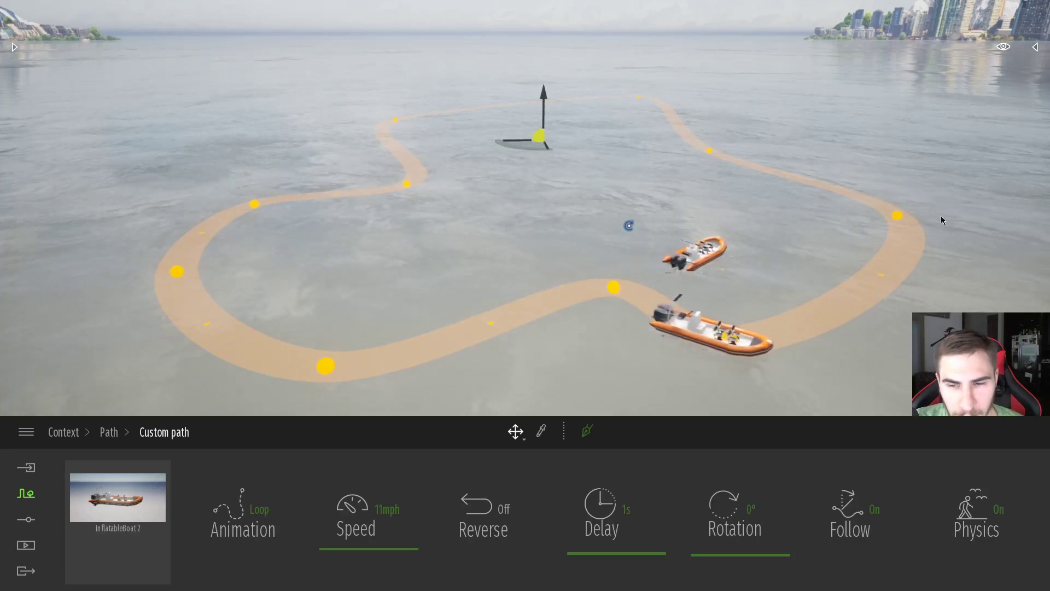
left_click(1036, 48)
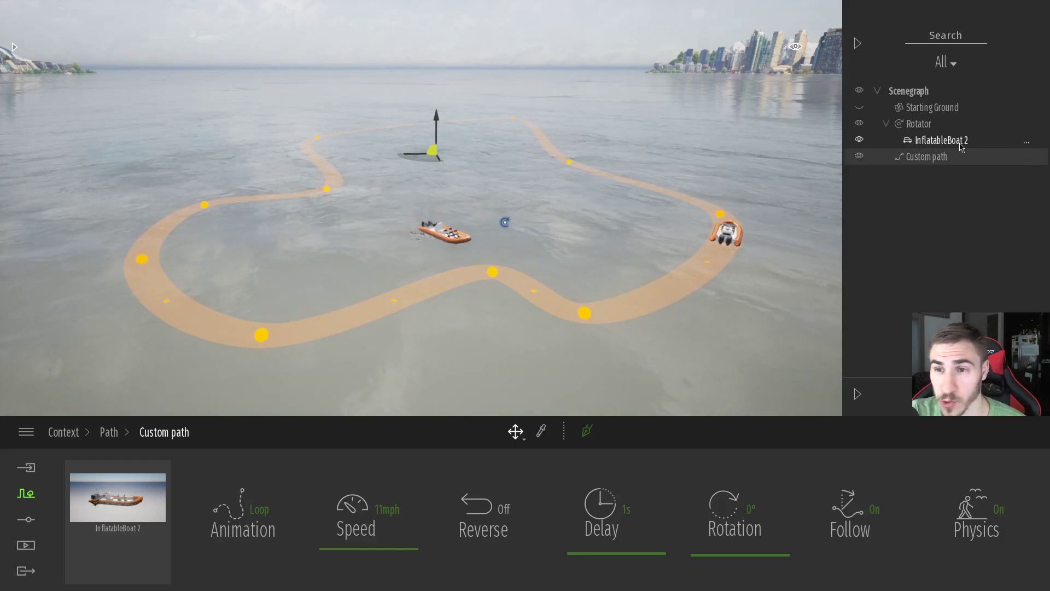
Rename the Scenegraph's Rotator group to Rotator_Boat by appending '_Boat'.
left_click(886, 124)
right_click(939, 126)
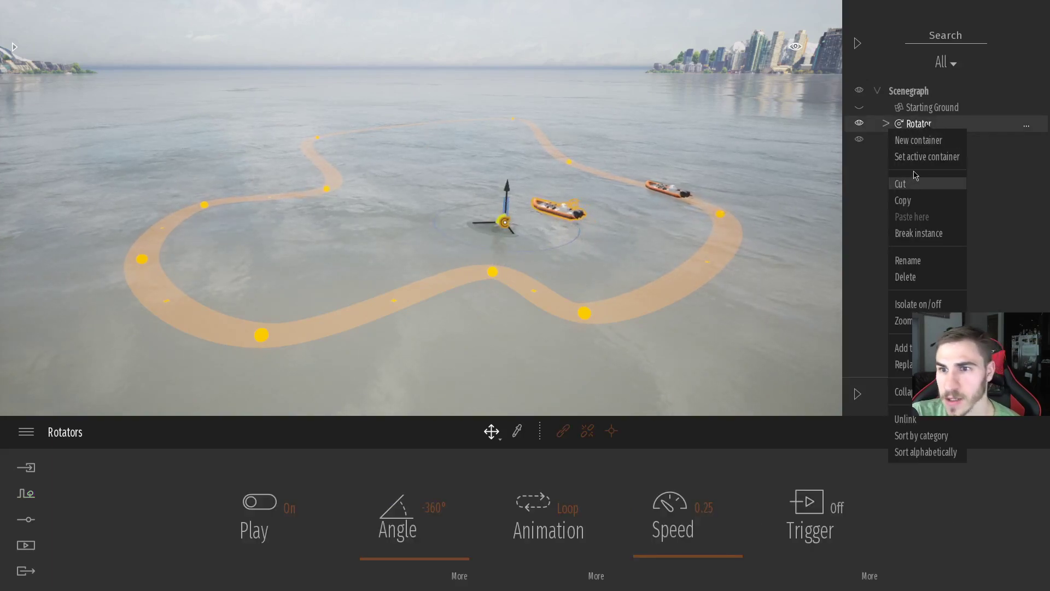
left_click(919, 263)
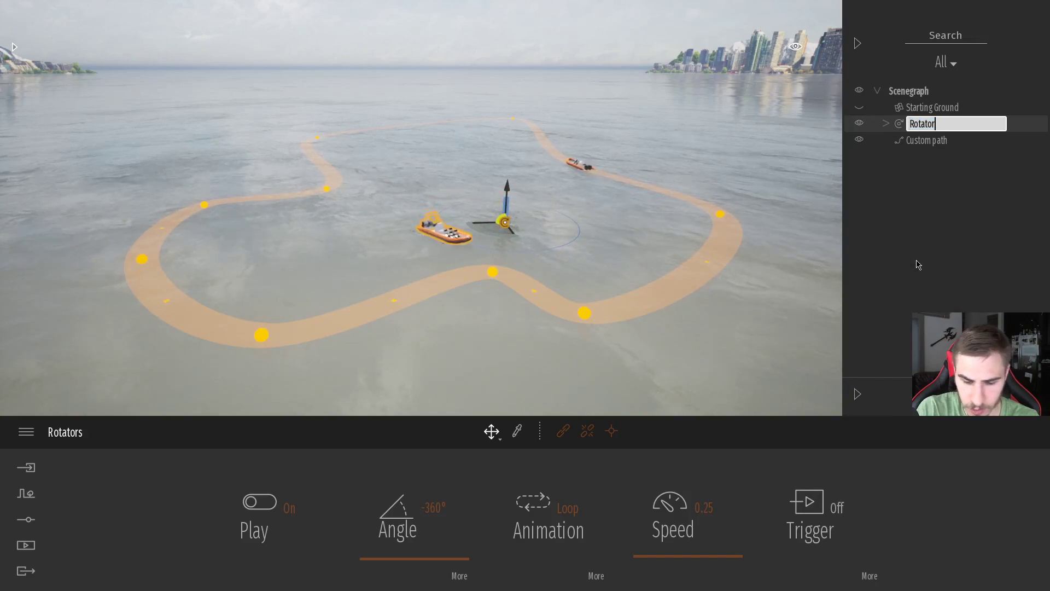
type("_Boat")
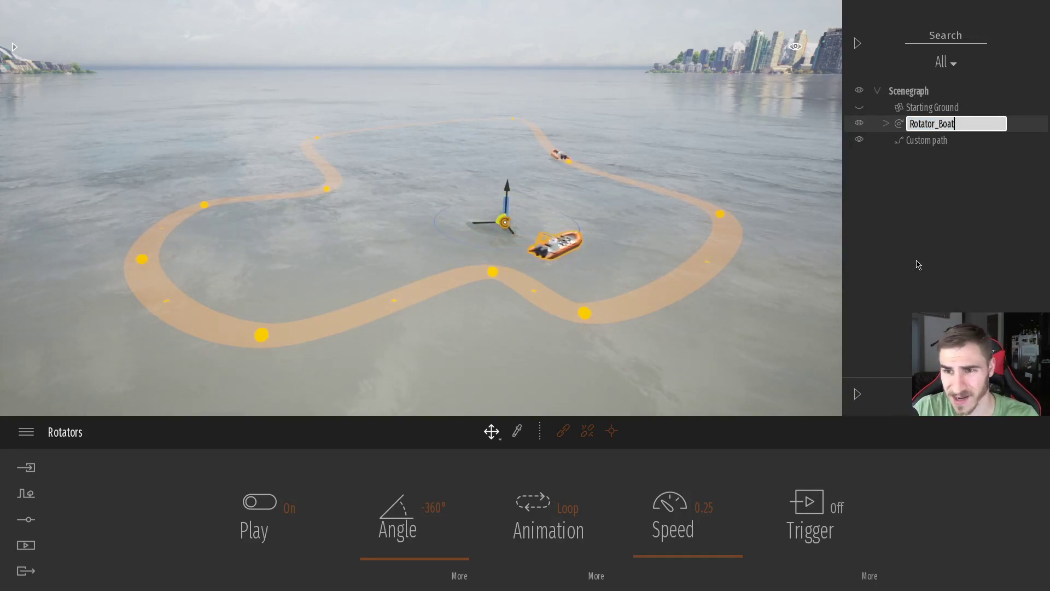
key("Return")
left_click(904, 273)
right_click(935, 131)
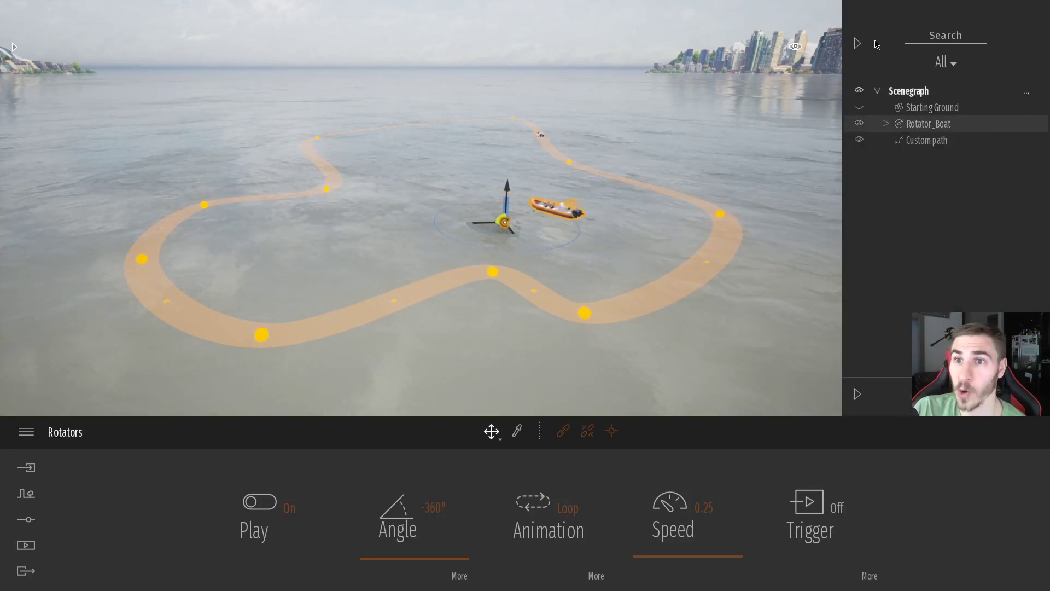
left_click(858, 45)
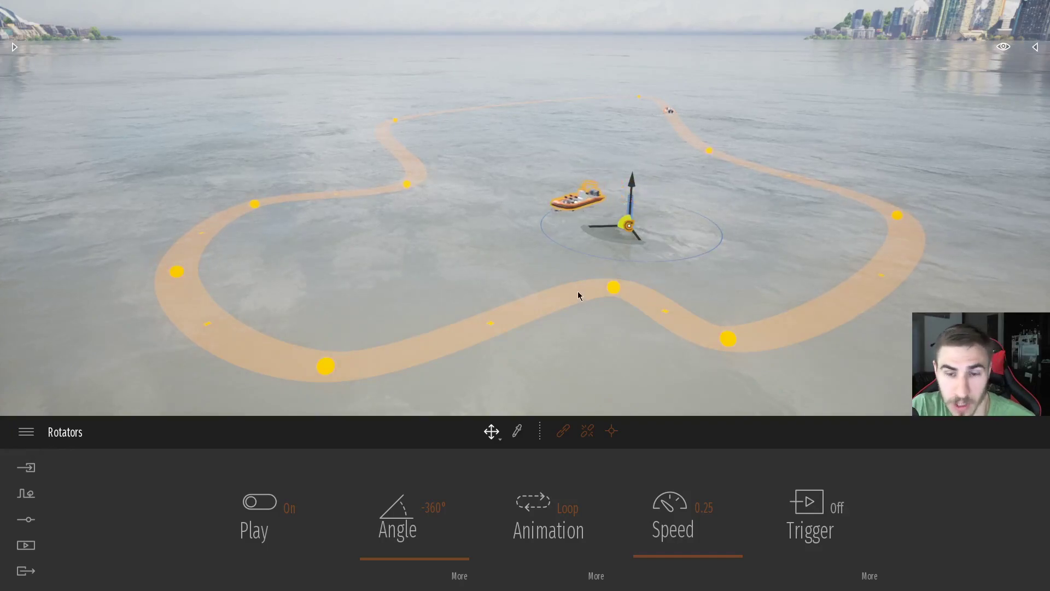
Put the saved Rotator_Boat from the User library on the custom path and set Follow to Off.
left_click(517, 327)
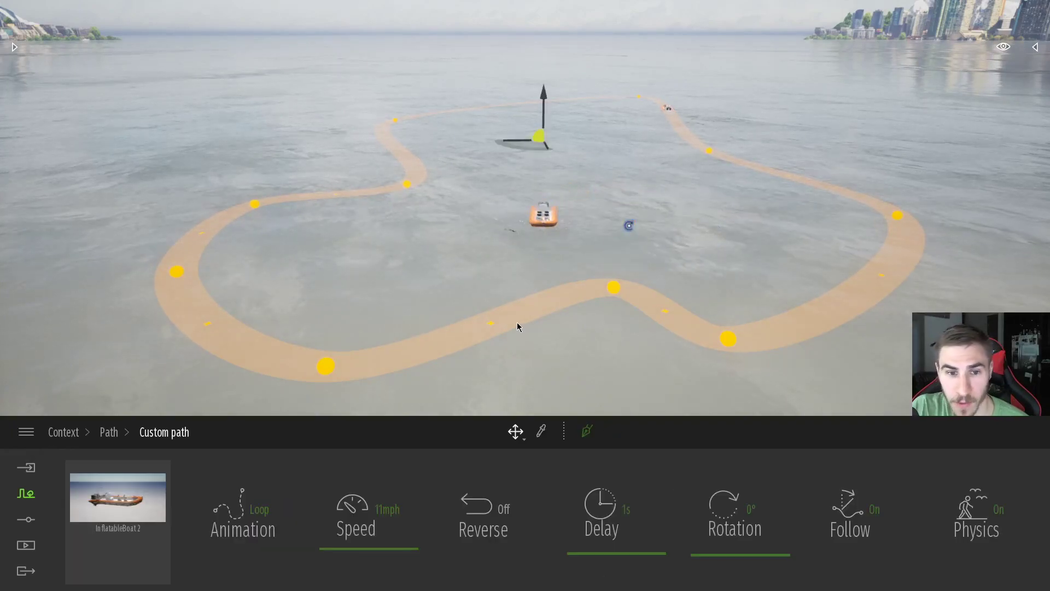
left_click(119, 466)
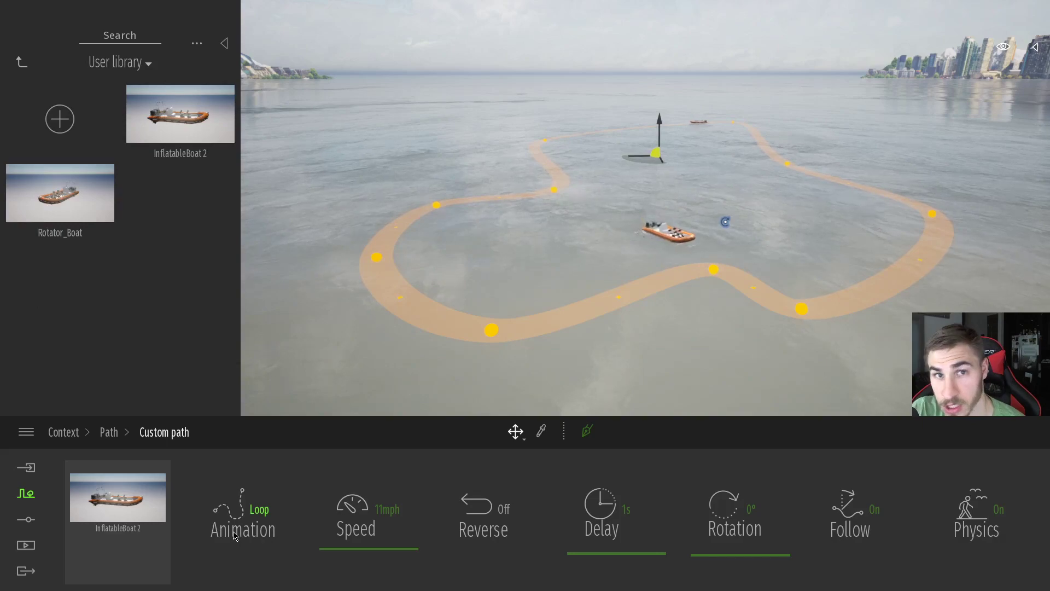
left_click_drag(71, 191, 122, 506)
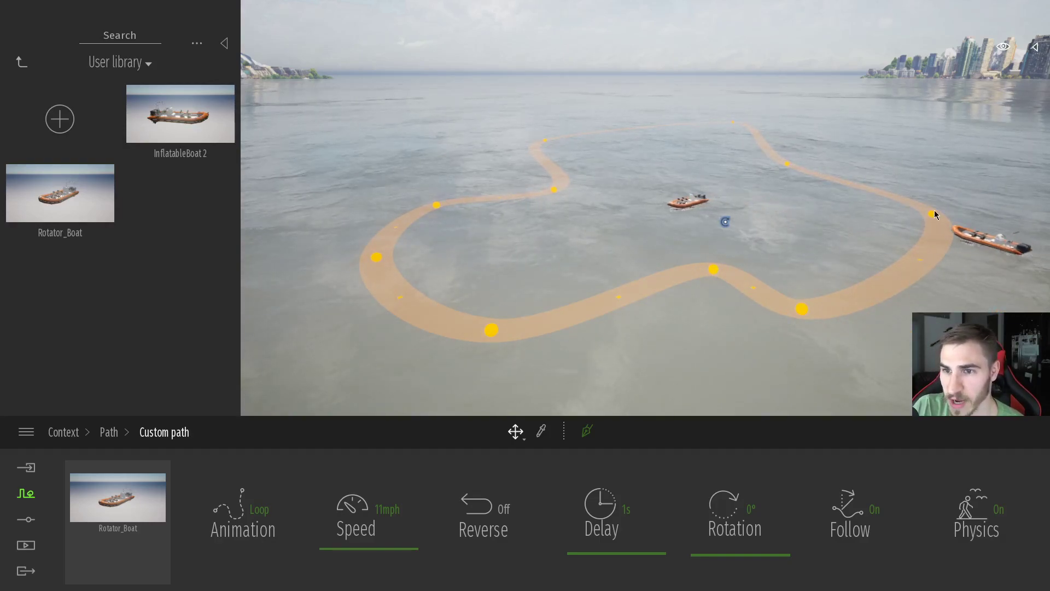
left_click(850, 511)
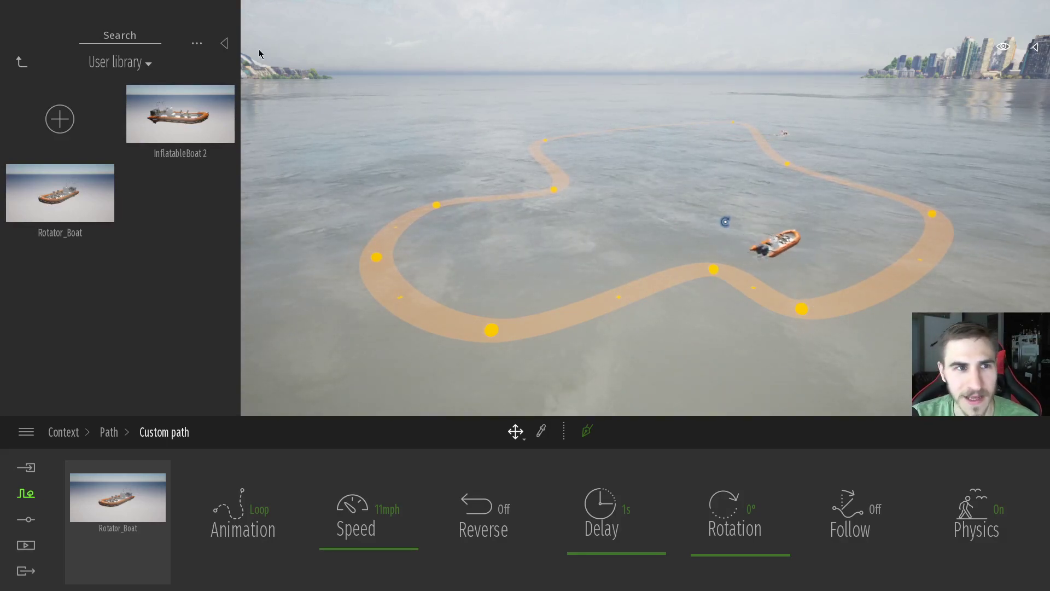
Hide the User library and select Rotator_Boat to show its Rotators spin panel.
left_click(224, 43)
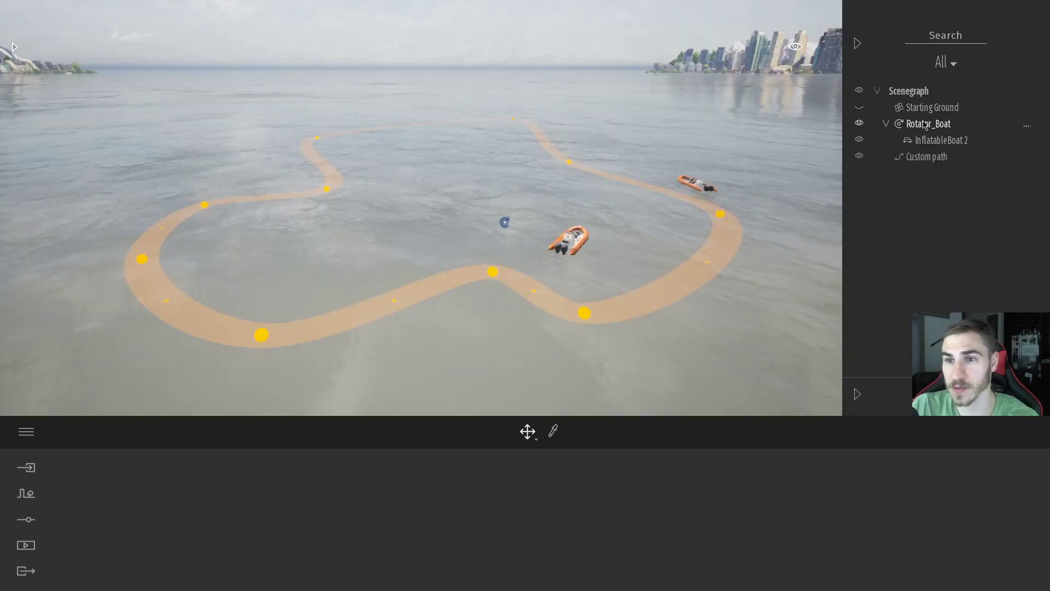
left_click(929, 124)
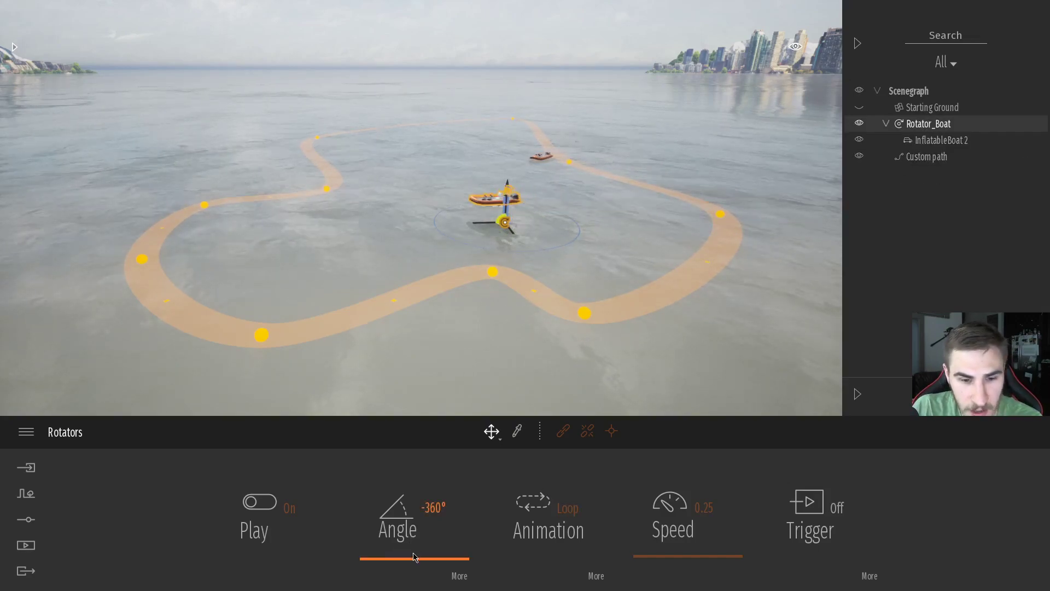
Raise Rotator_Boat's spin speed to 2.73 and add it to the User library as Rotator_Boat_1.
left_click_drag(706, 556, 708, 531)
left_click(826, 333)
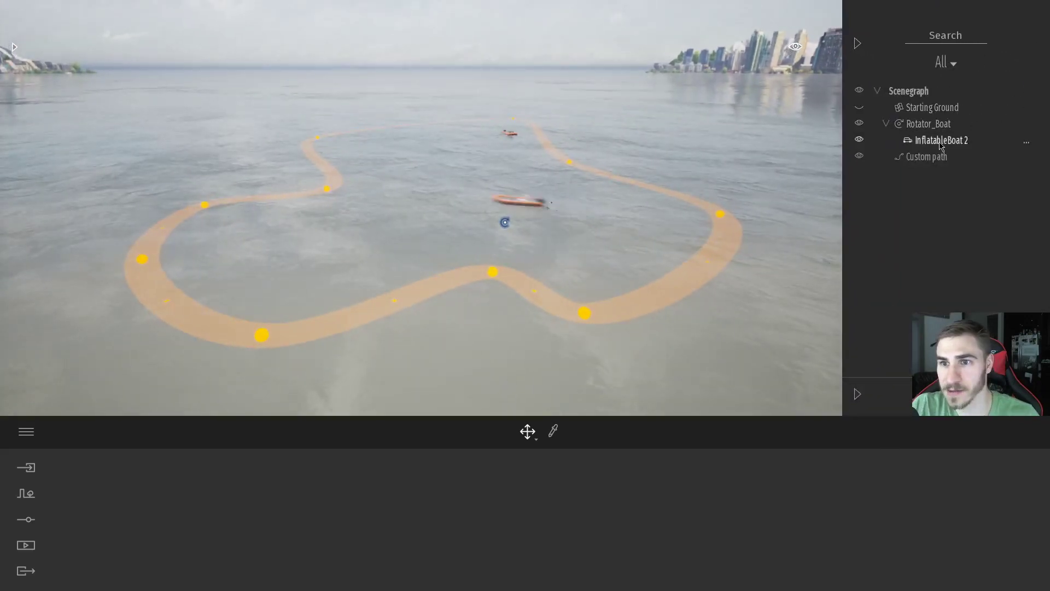
right_click(933, 125)
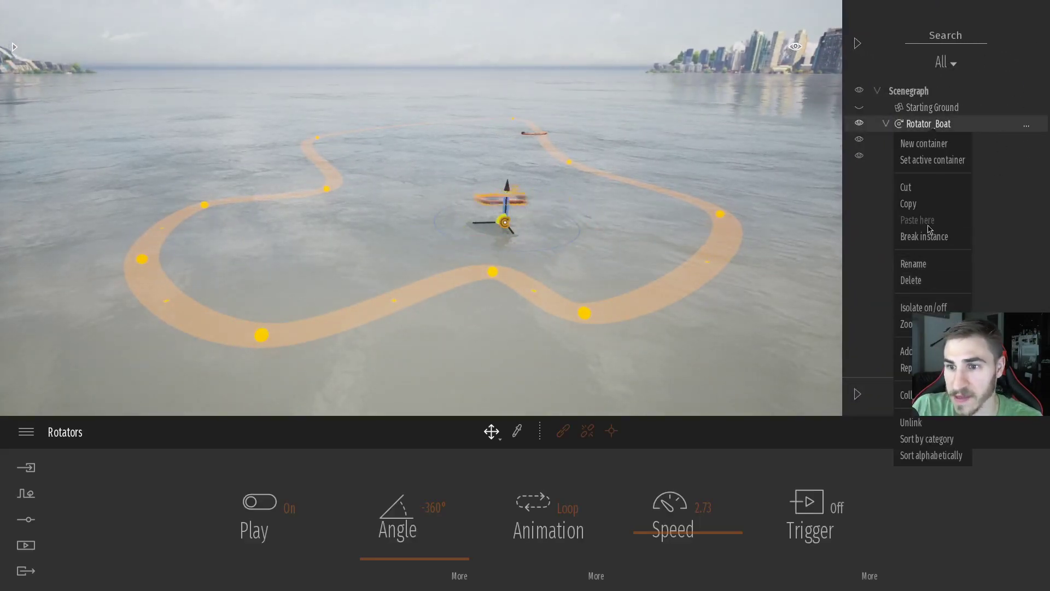
left_click(934, 351)
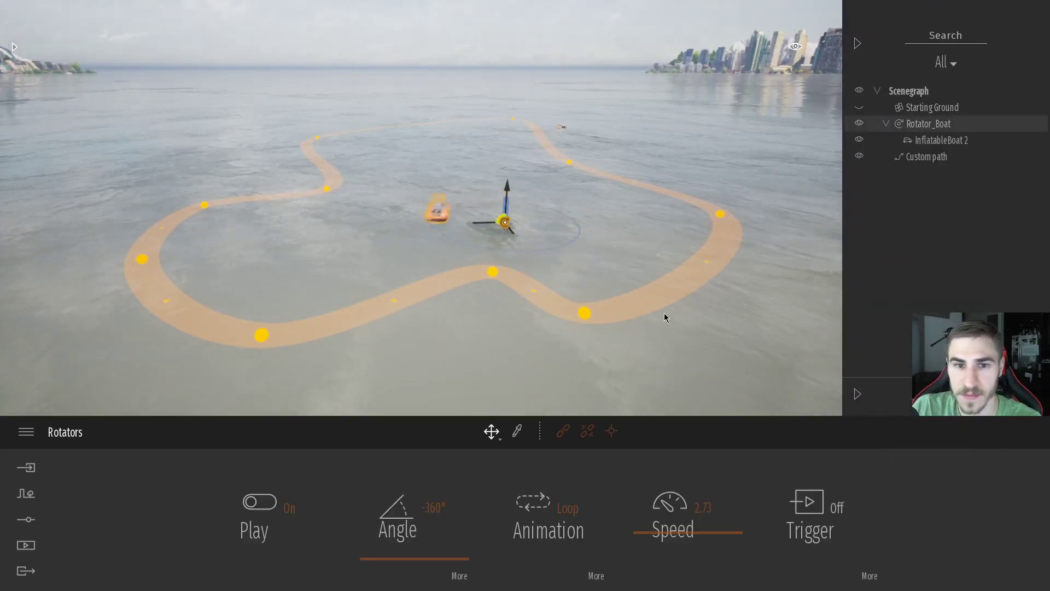
left_click(14, 47)
left_click_drag(179, 196, 477, 303)
Place Rotator_Boat_1 on the custom path's object slot and hide both side panels.
left_click(477, 305)
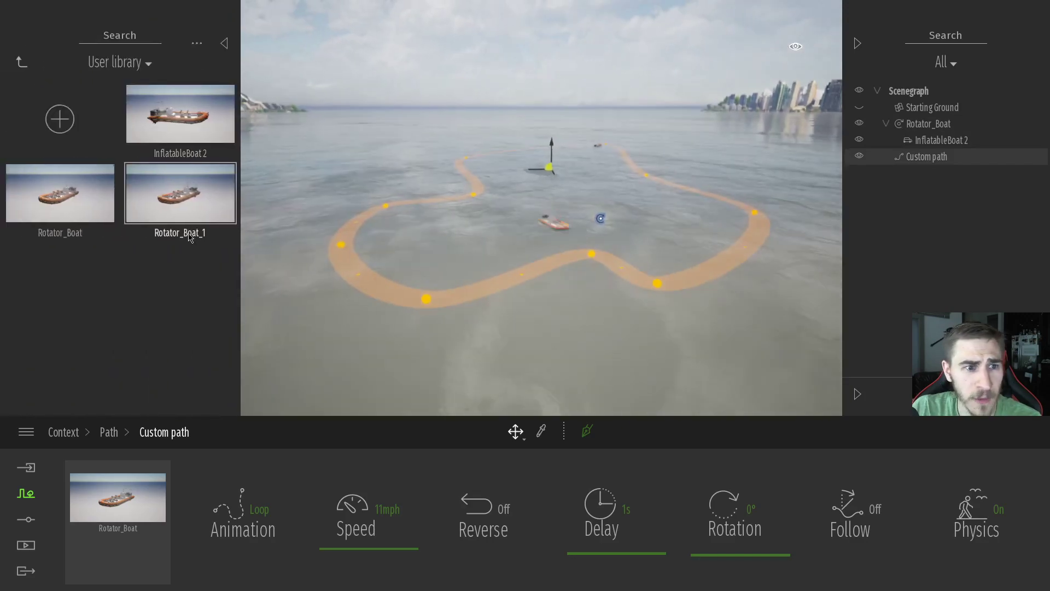
left_click_drag(189, 236, 117, 498)
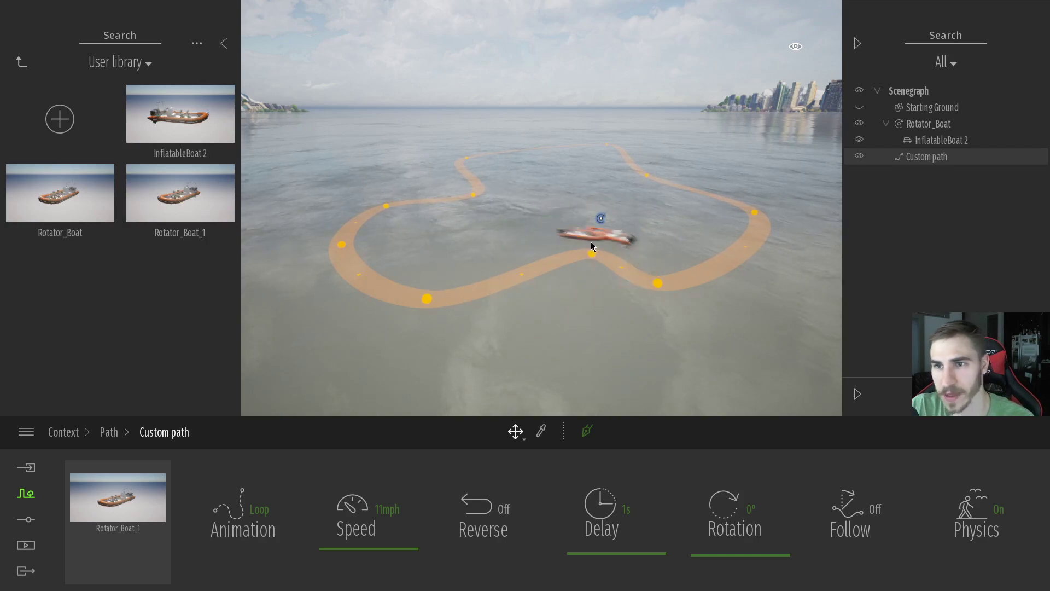
left_click(226, 43)
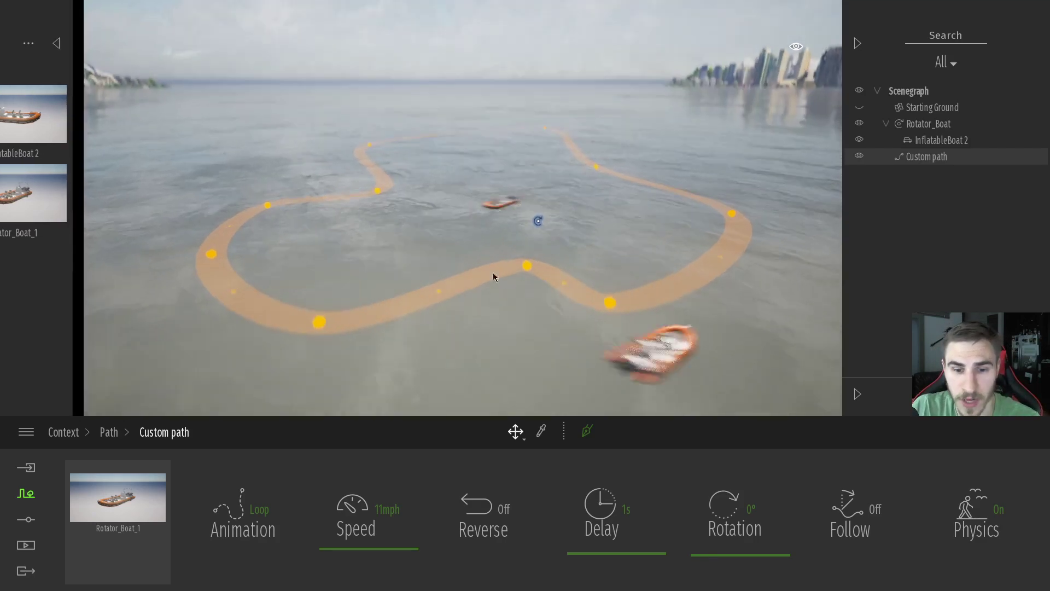
left_click(856, 45)
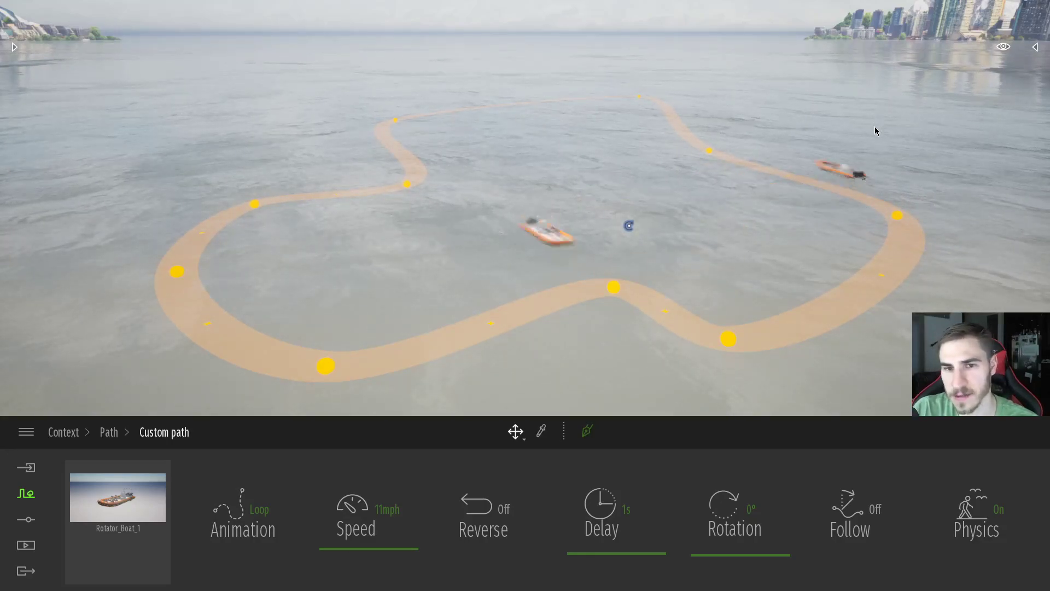
left_click(630, 226)
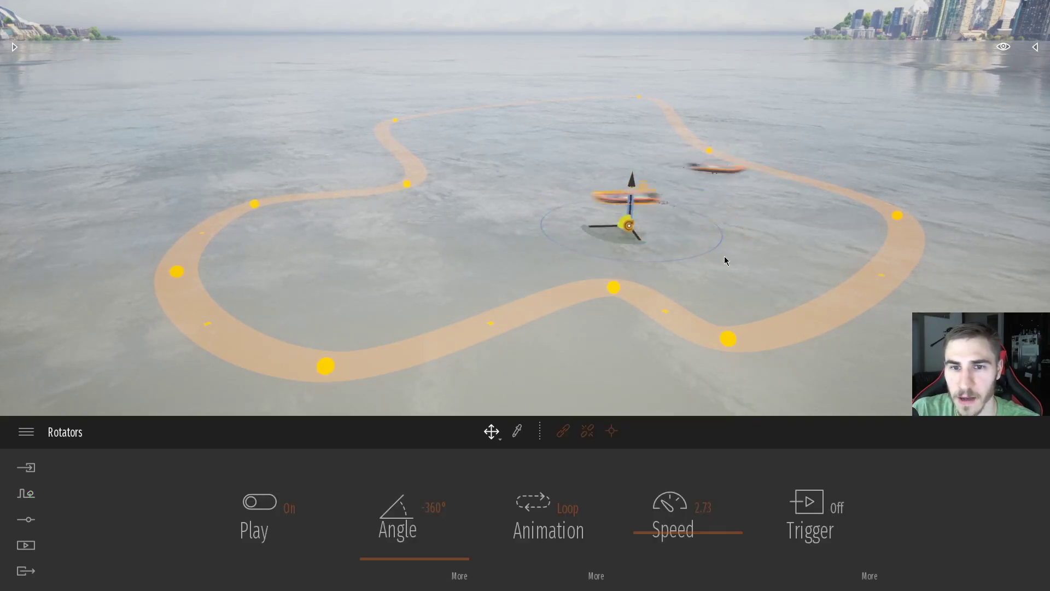
left_click(757, 213)
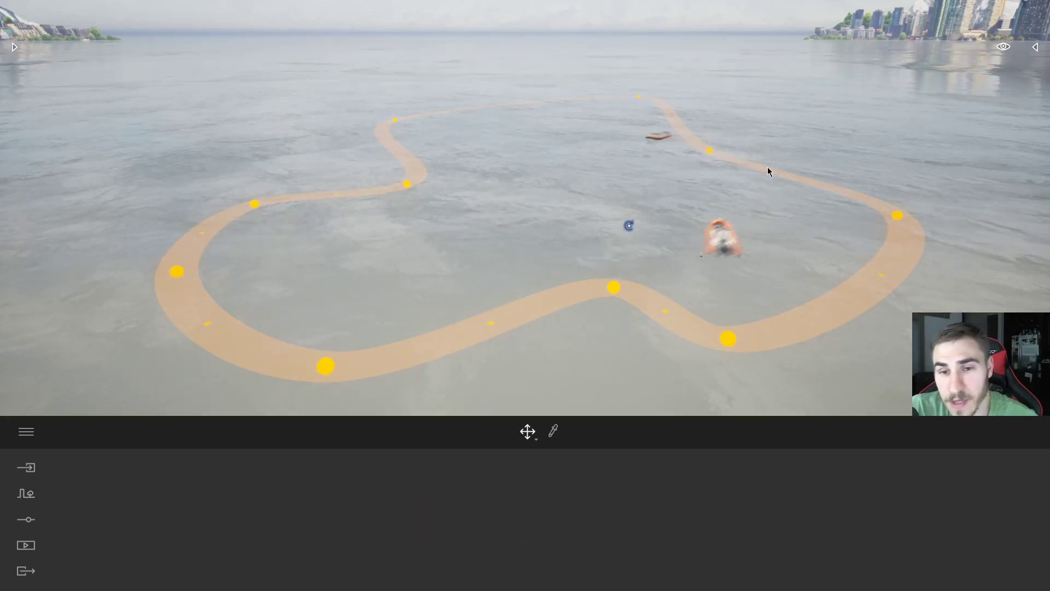